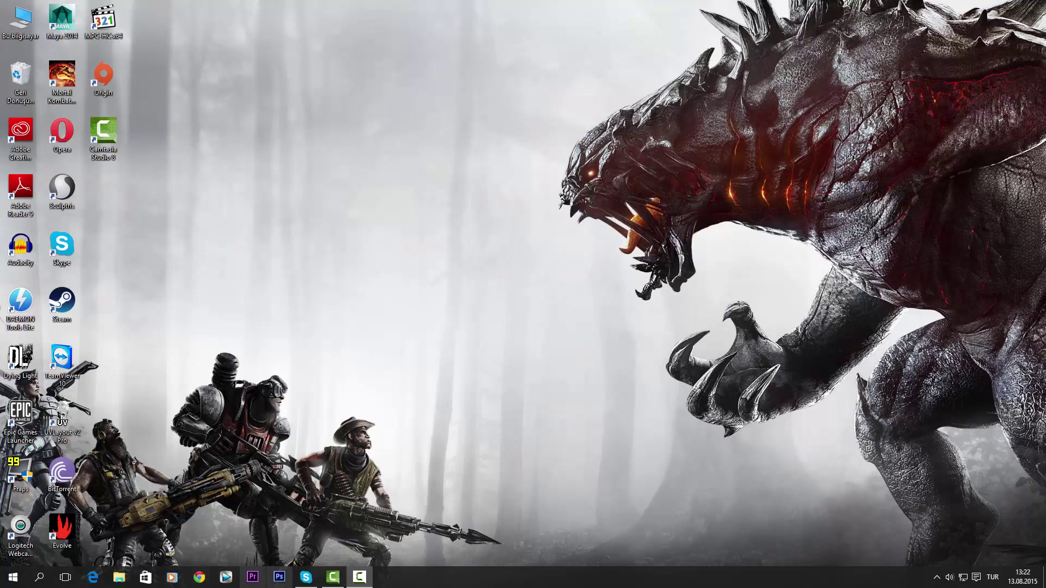
{"action": "mouse_move", "coordinate": [348, 584]}
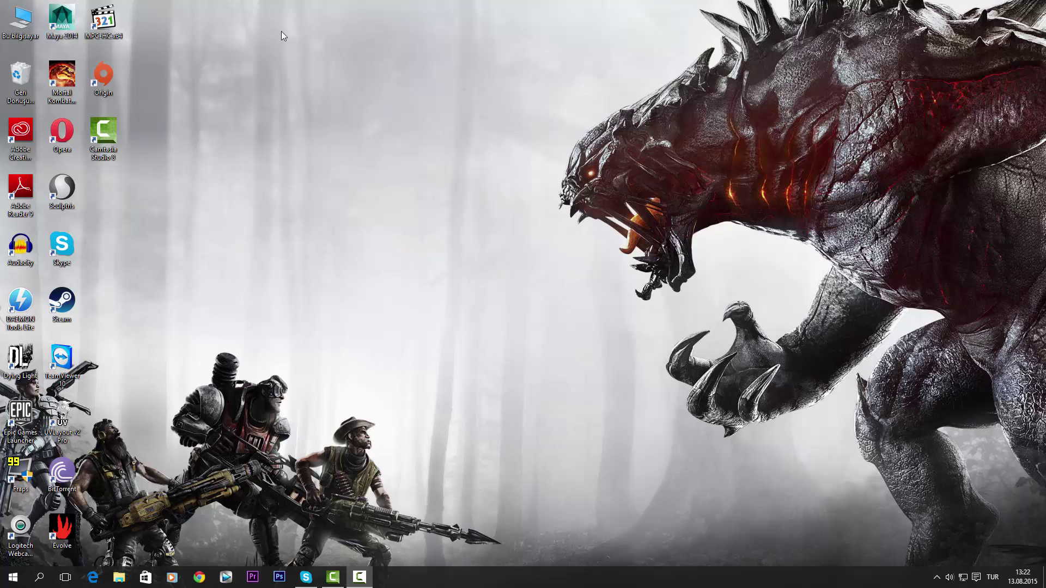
{"action": "left_click_drag", "start_coordinate": [274, 0], "coordinate": [344, 357]}
{"action": "left_click_drag", "start_coordinate": [128, 0], "coordinate": [910, 180]}
- Show all open windows in Task View and return to the desktop
{"action": "left_click", "coordinate": [65, 577]}
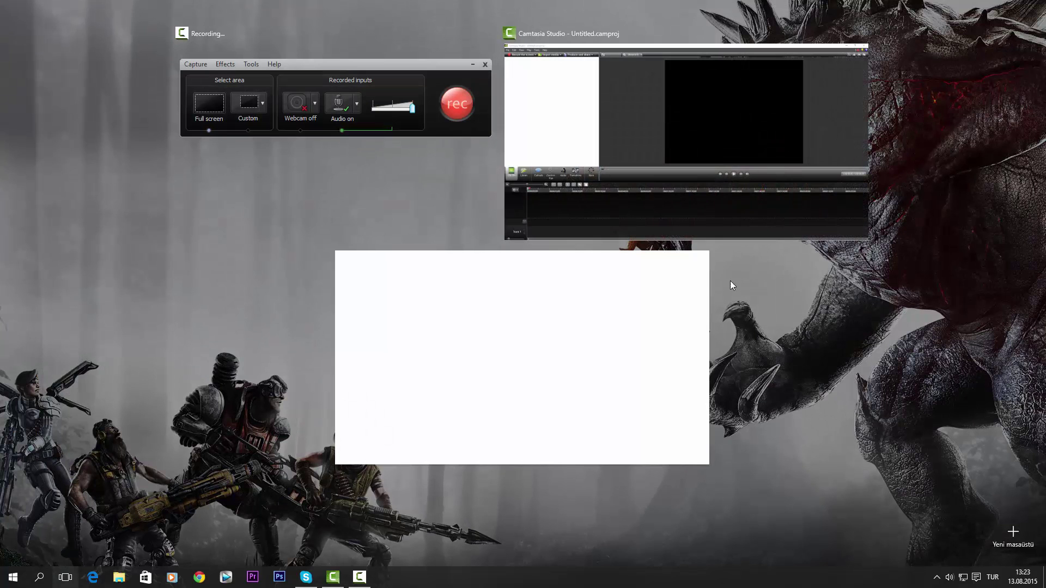
{"action": "left_click", "coordinate": [207, 453]}
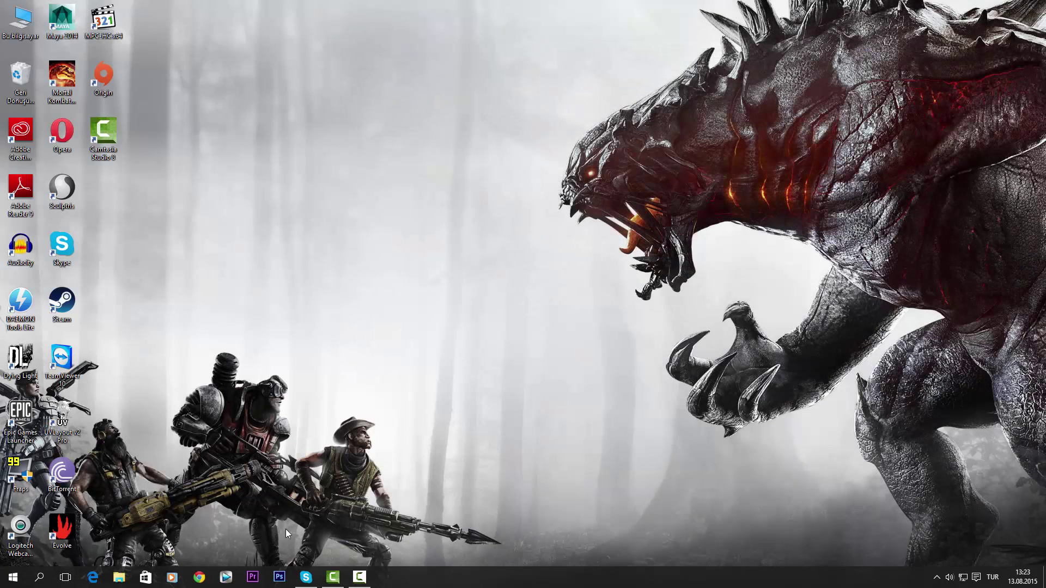
- Quit Skype completely and confirm the exit
{"action": "right_click", "coordinate": [306, 577]}
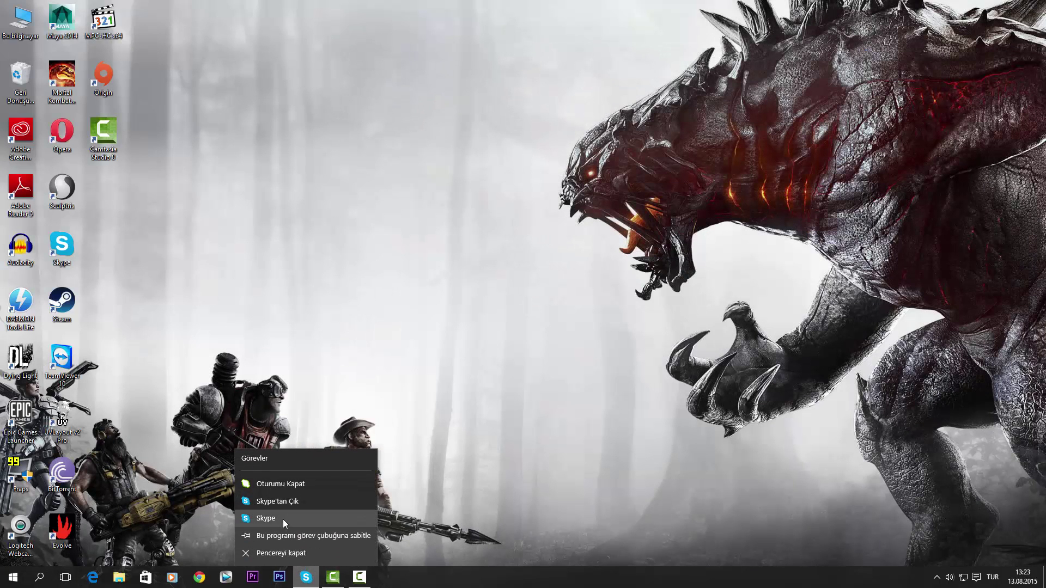
{"action": "left_click", "coordinate": [278, 503]}
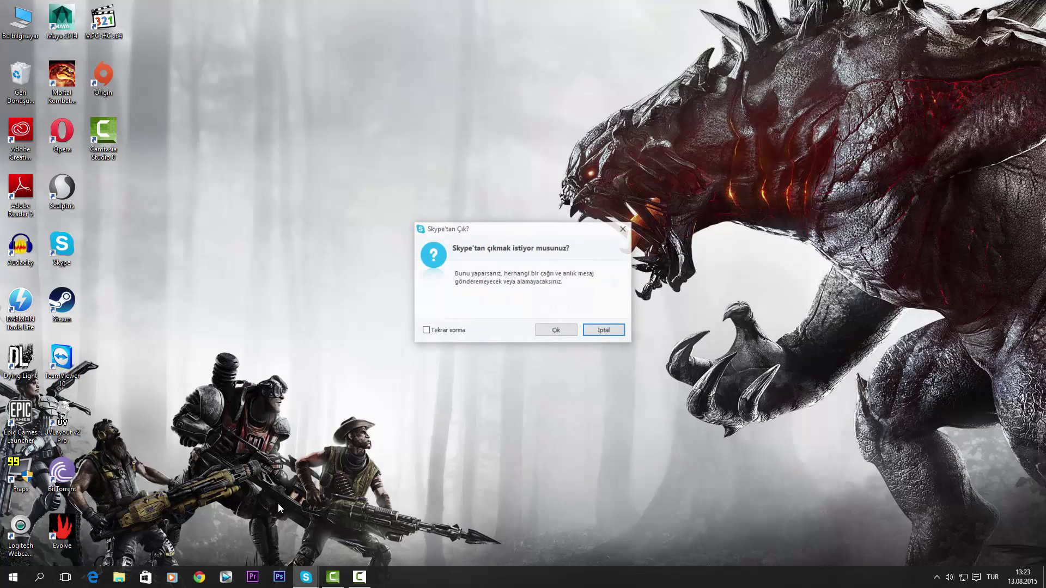
{"action": "left_click", "coordinate": [558, 335]}
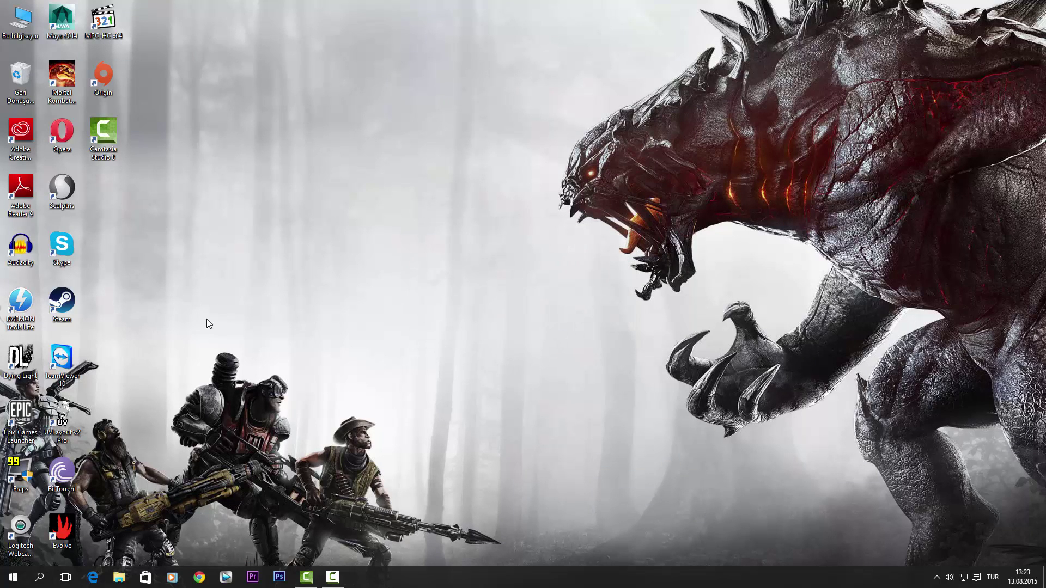
- Open the Start menu and try resizing its width and height
{"action": "left_click_drag", "start_coordinate": [194, 1], "coordinate": [159, 445]}
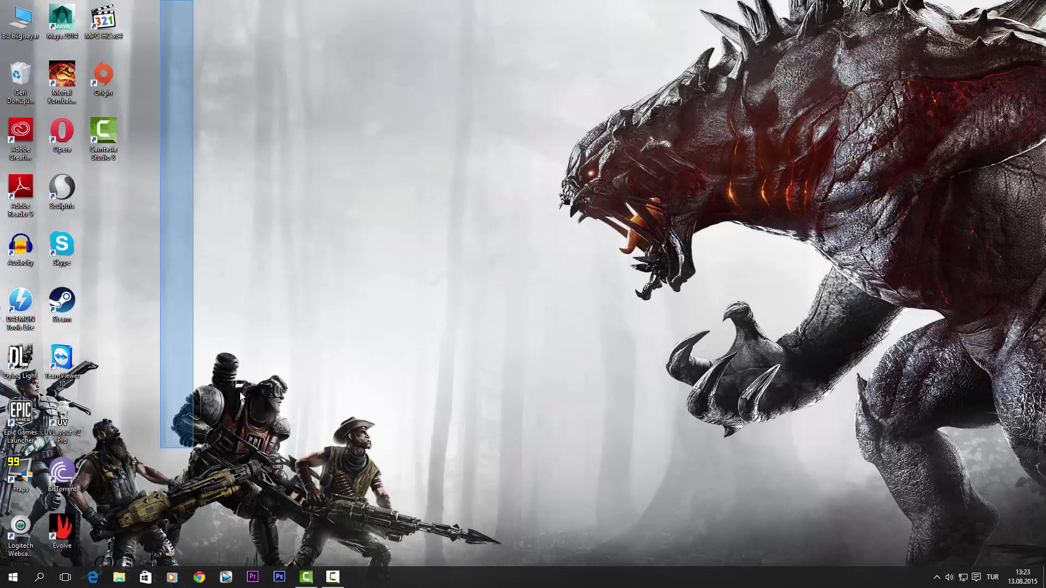
{"action": "key", "text": "super"}
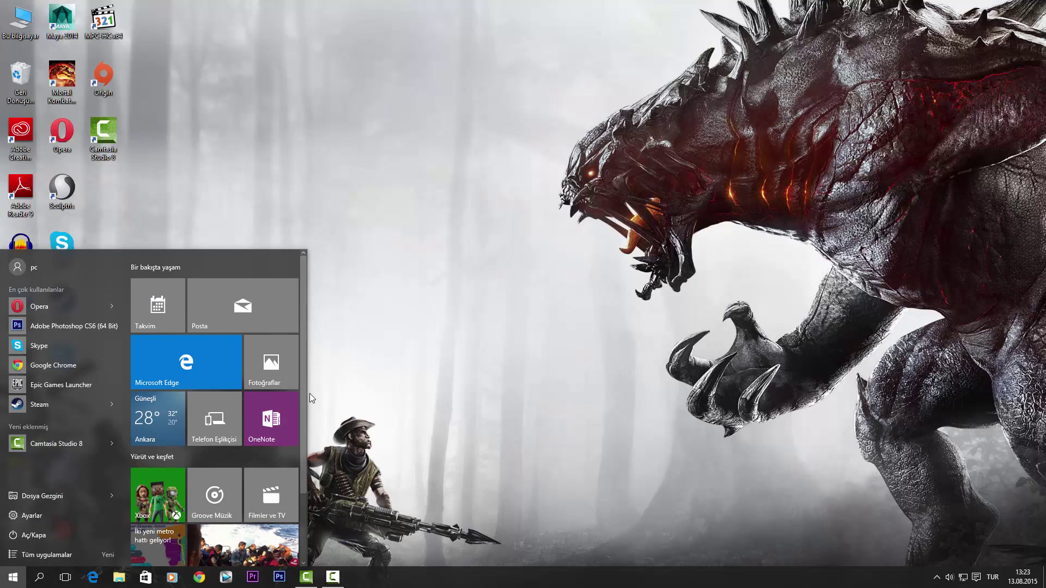
{"action": "left_click_drag", "start_coordinate": [307, 390], "coordinate": [584, 378]}
{"action": "left_click_drag", "start_coordinate": [817, 373], "coordinate": [340, 408]}
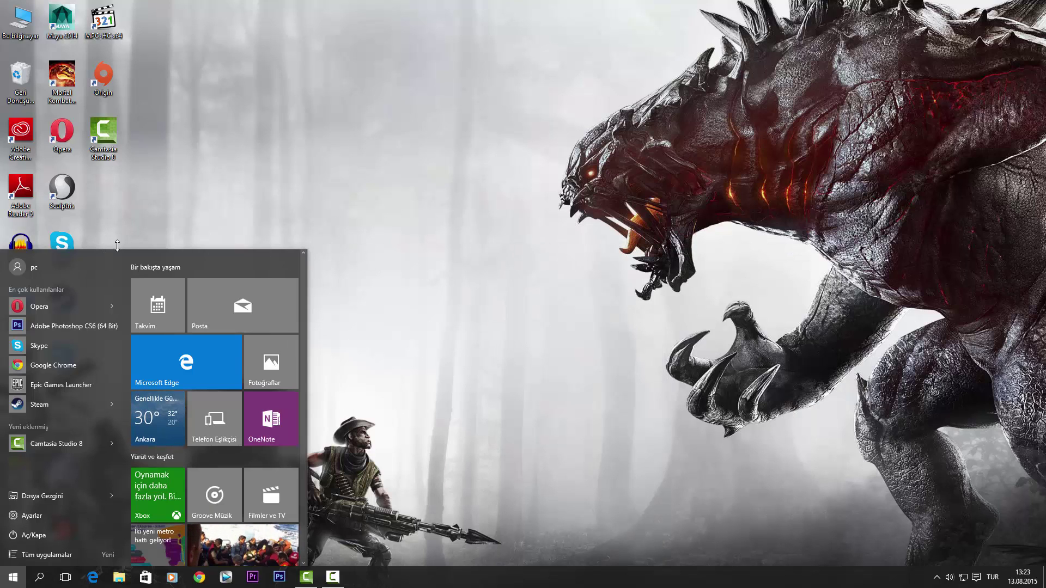
{"action": "mouse_move", "coordinate": [122, 249]}
{"action": "left_mouse_down"}
{"action": "mouse_move", "coordinate": [124, 234]}
{"action": "mouse_move", "coordinate": [130, 248]}
{"action": "left_mouse_up"}
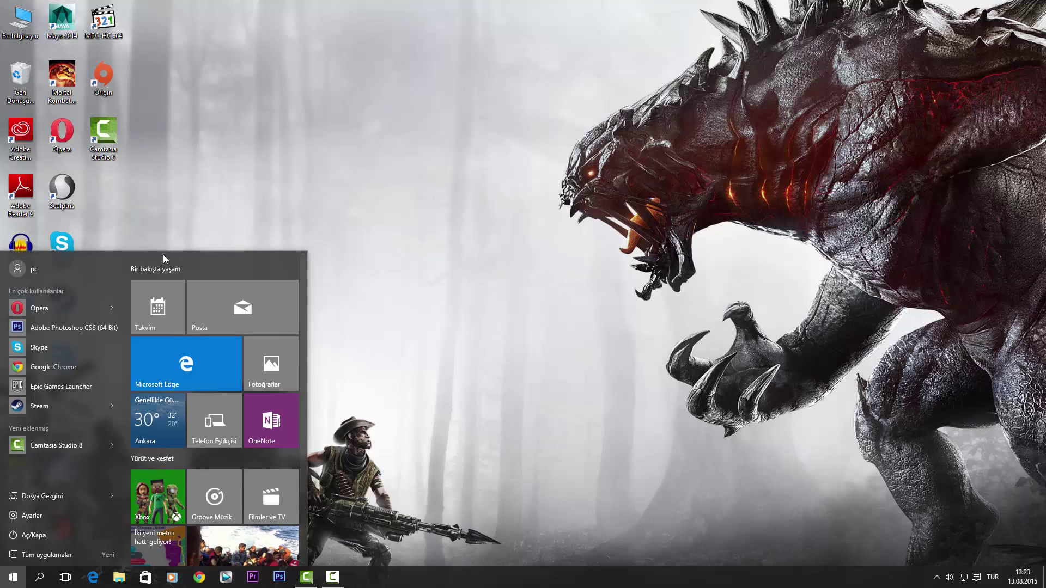
{"action": "left_click_drag", "start_coordinate": [164, 249], "coordinate": [192, 249]}
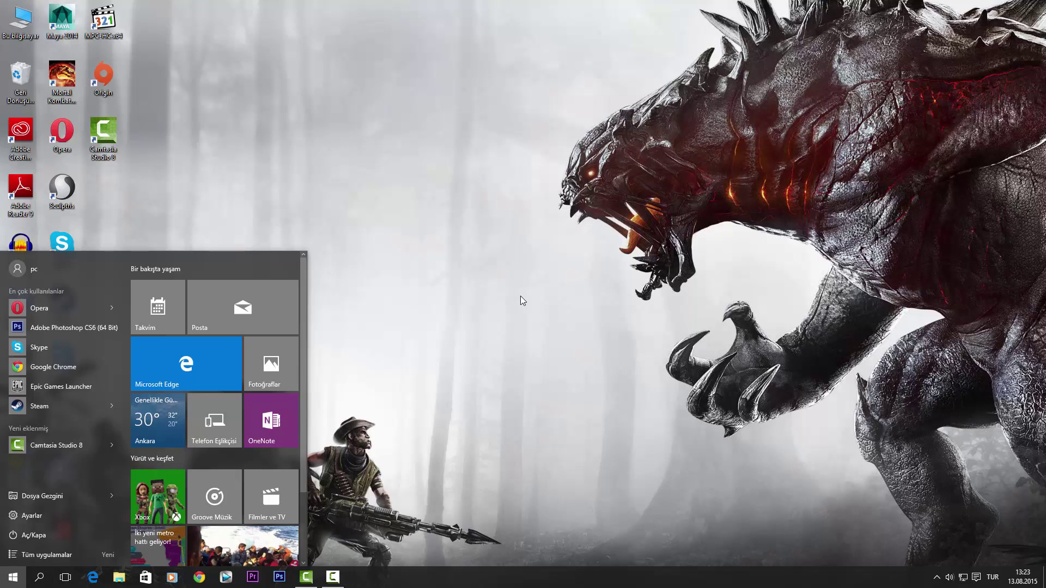
- Launch Windows Media Player from the end of the full apps list, and close it again
{"action": "left_click", "coordinate": [80, 553]}
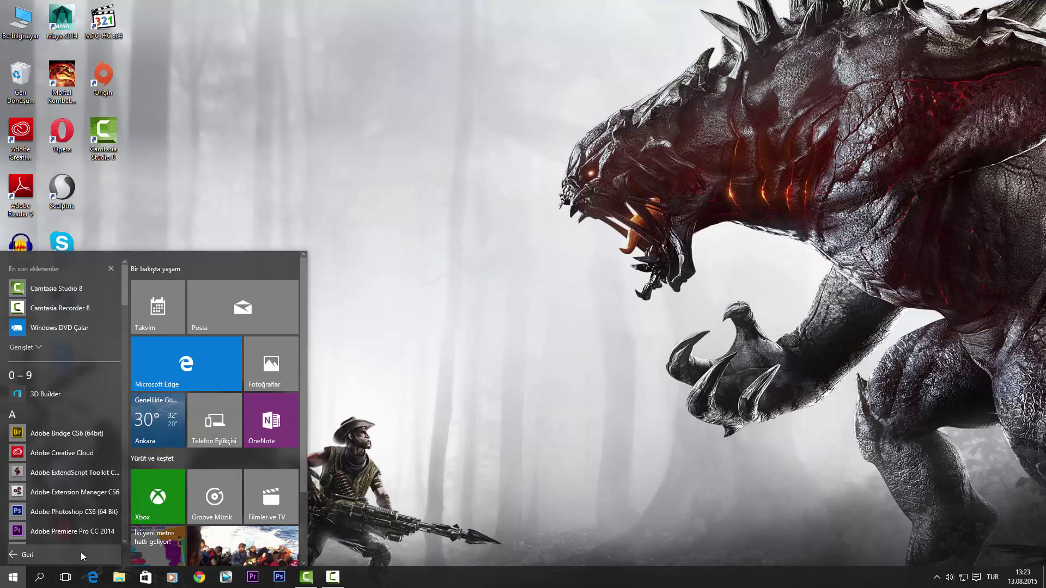
{"action": "scroll", "coordinate": [127, 293], "scroll_direction": "down", "scroll_amount": 1}
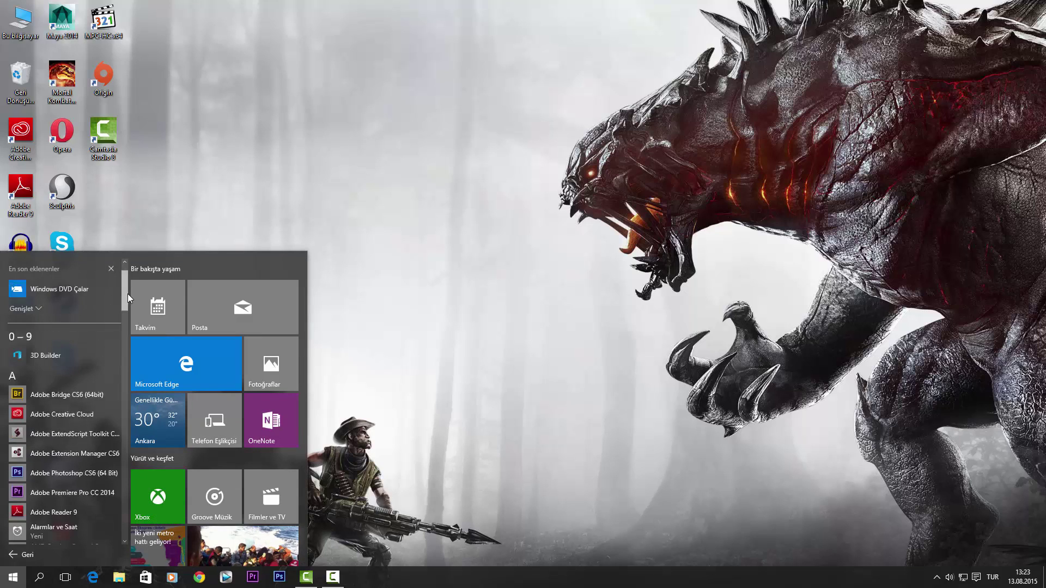
{"action": "left_click_drag", "start_coordinate": [128, 293], "coordinate": [131, 572]}
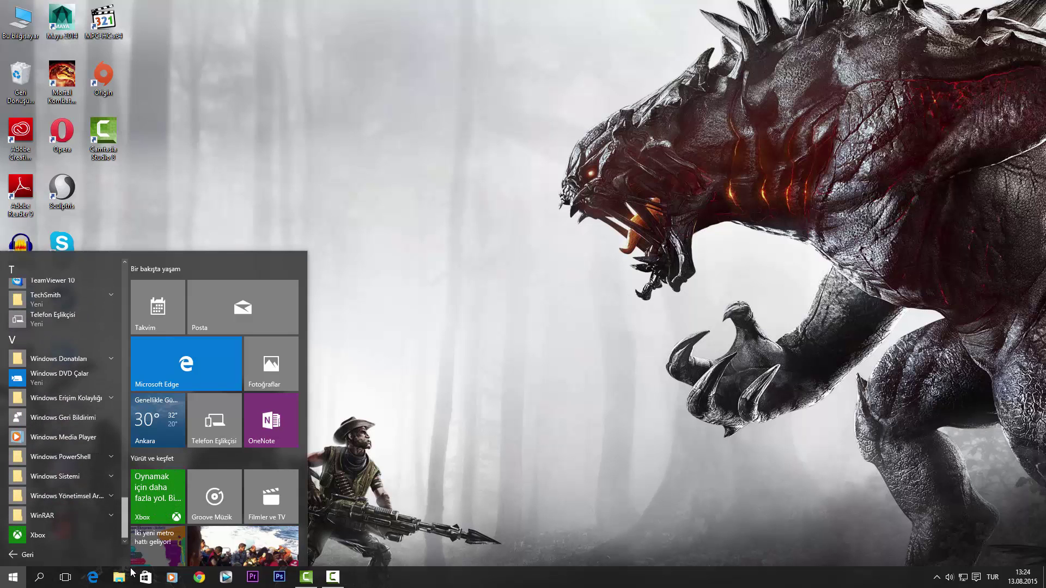
{"action": "left_click", "coordinate": [92, 437]}
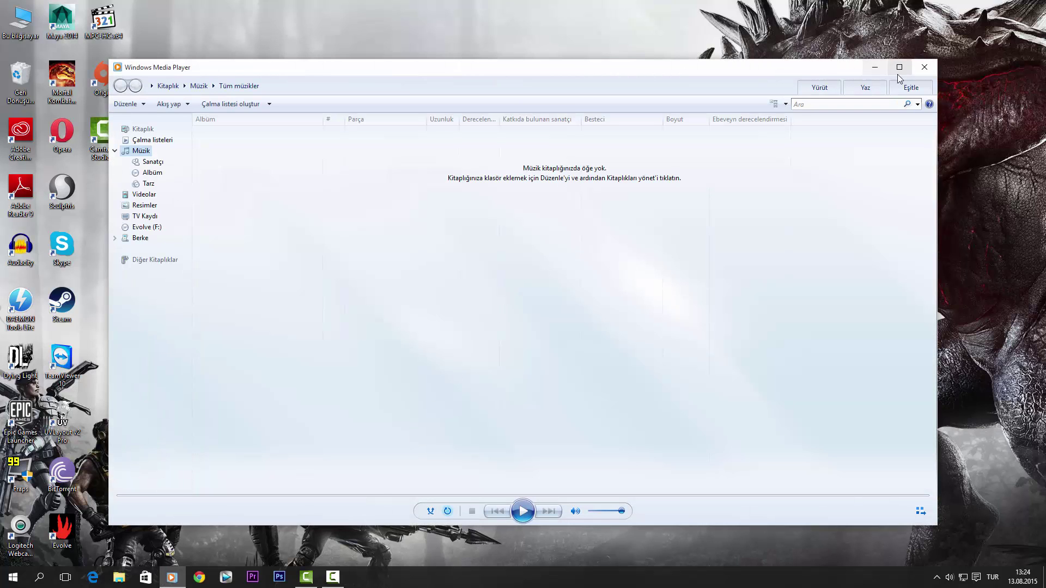
{"action": "left_click", "coordinate": [925, 66]}
{"action": "left_click", "coordinate": [13, 577]}
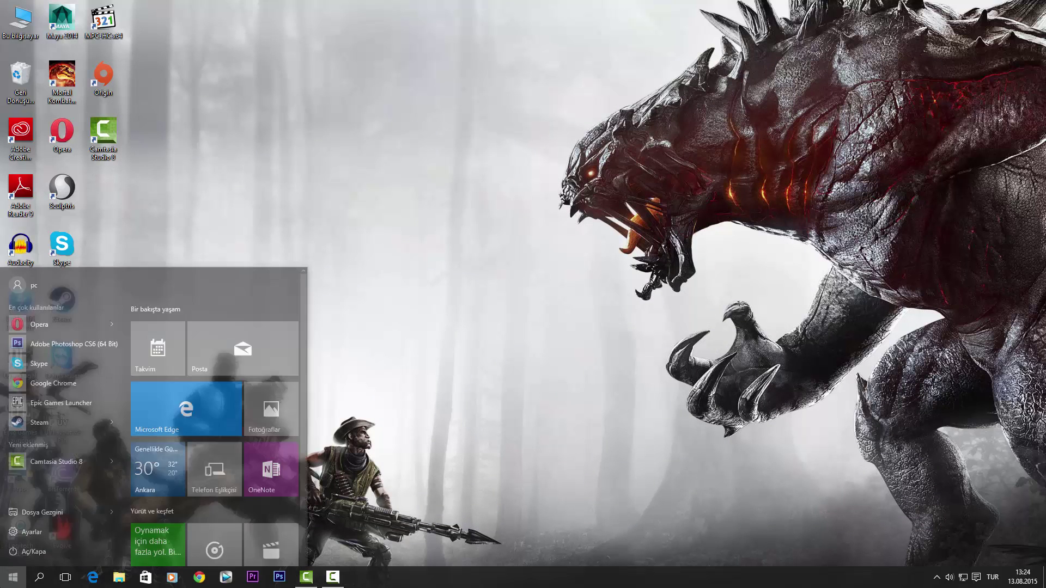
{"action": "left_click", "coordinate": [383, 459]}
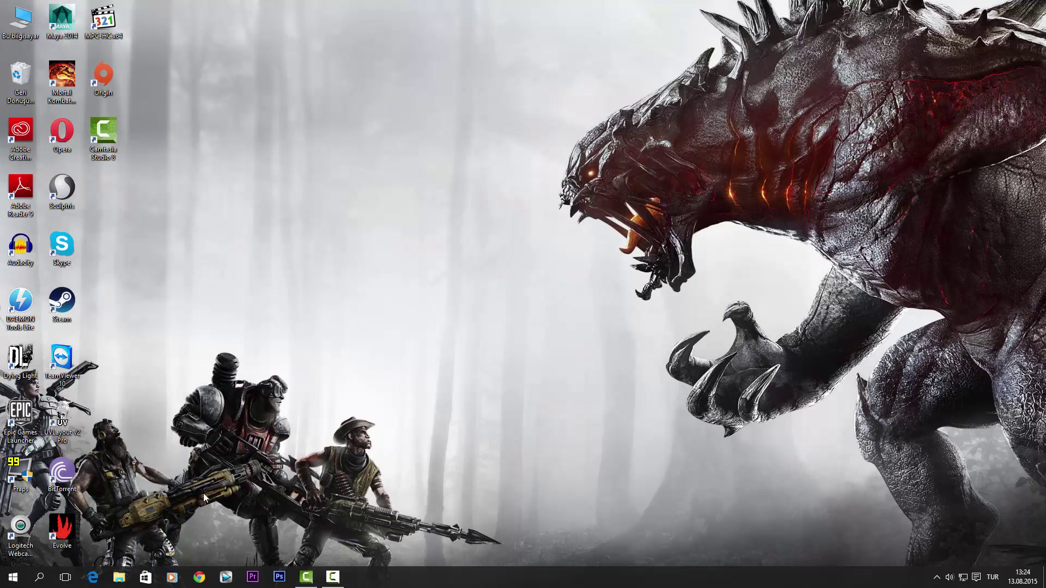
- View the Quick access folders in File Explorer and the hidden notification icons, closing each again
{"action": "left_click", "coordinate": [119, 577]}
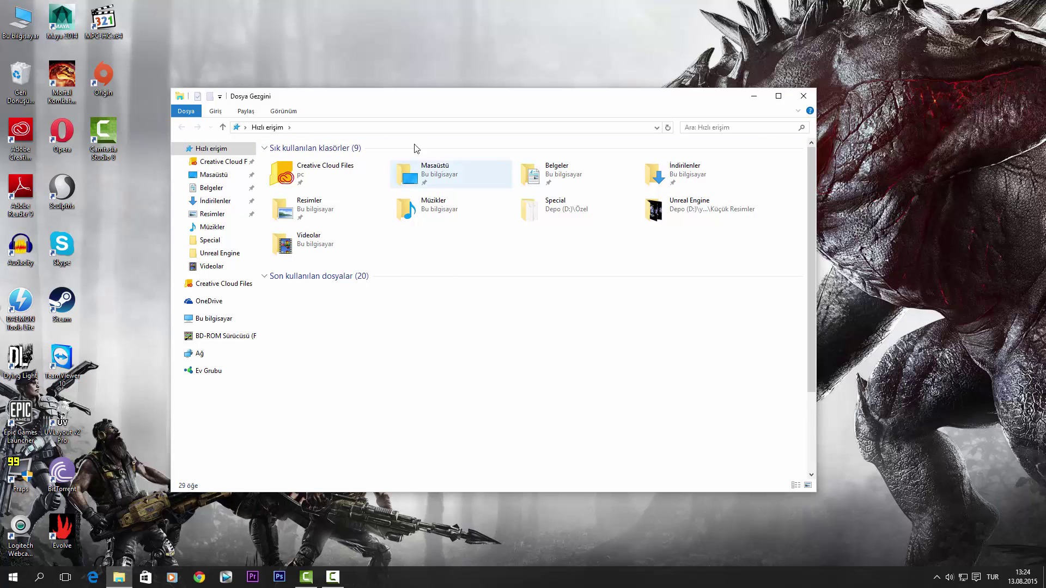
{"action": "left_click", "coordinate": [805, 97]}
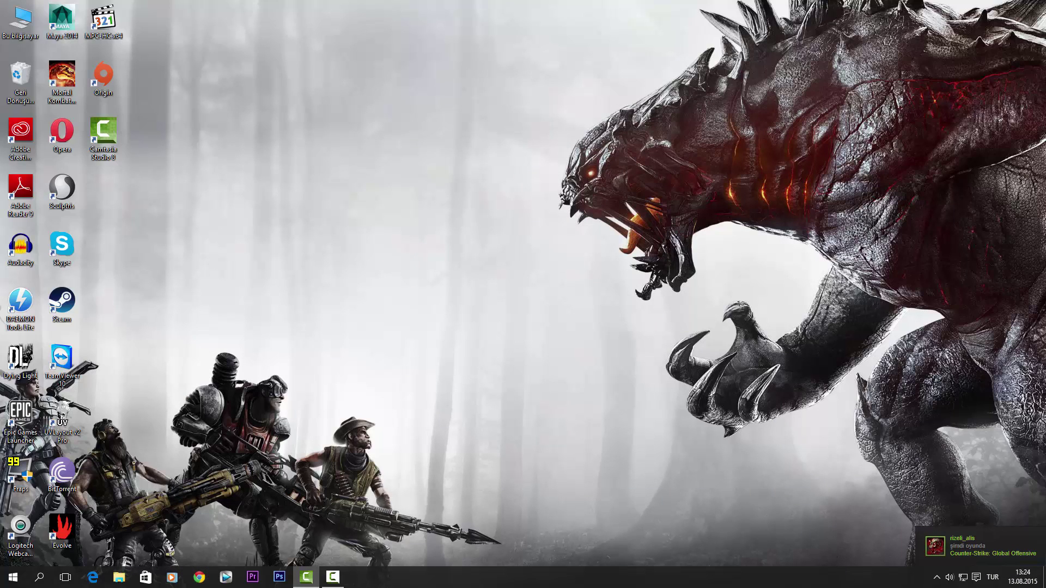
{"action": "left_click", "coordinate": [936, 579]}
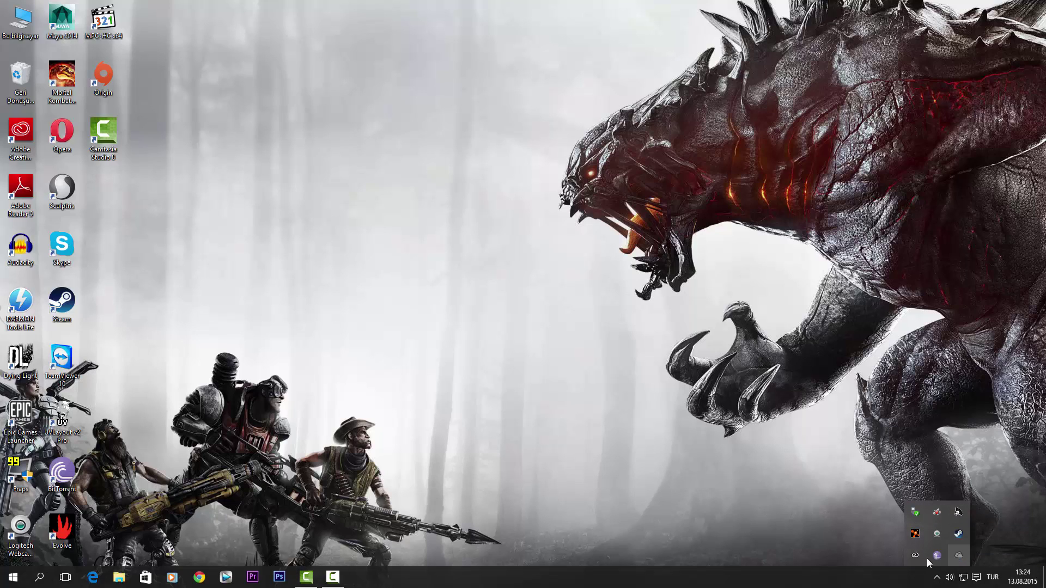
{"action": "left_click", "coordinate": [898, 587]}
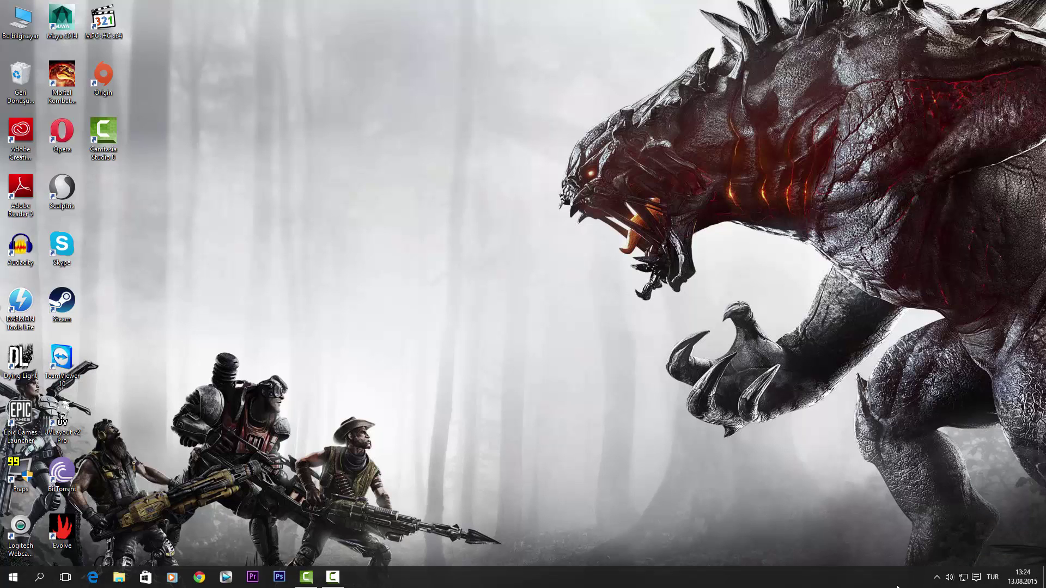
- Turn on tablet mode from the Action Center and show the full-screen Start
{"action": "left_click", "coordinate": [976, 578]}
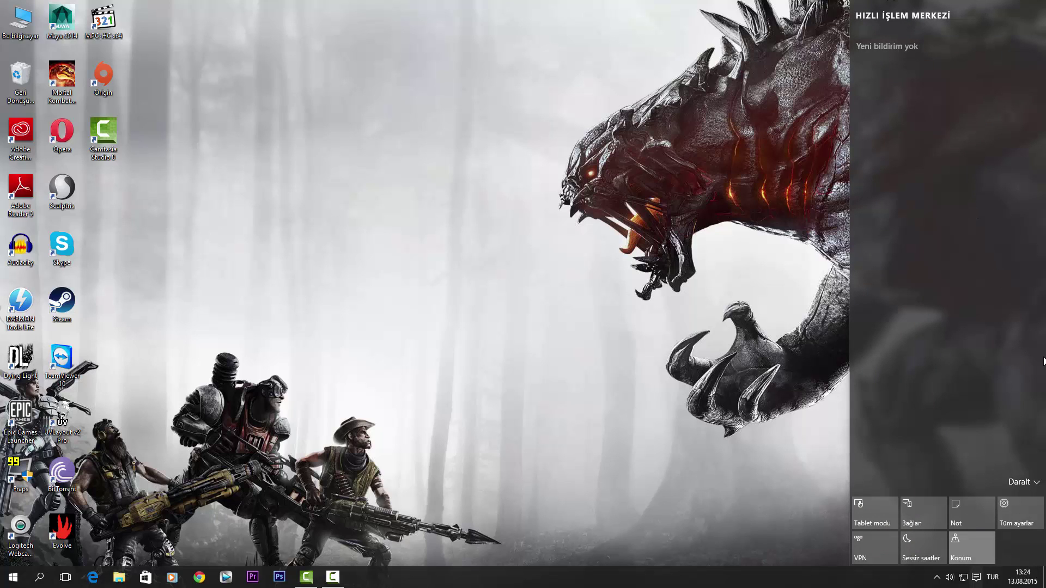
{"action": "left_click", "coordinate": [871, 514]}
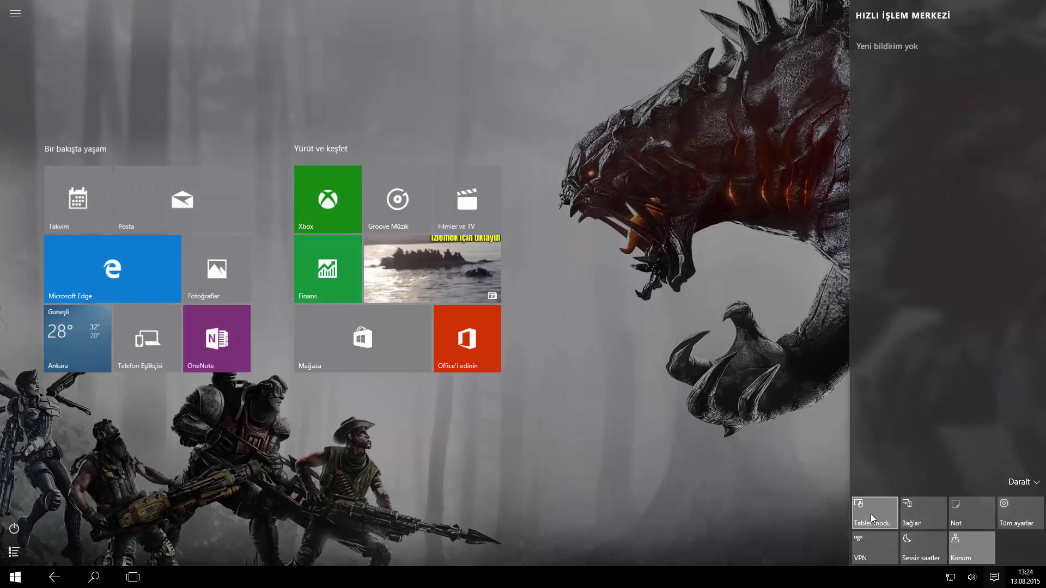
{"action": "left_click", "coordinate": [324, 461]}
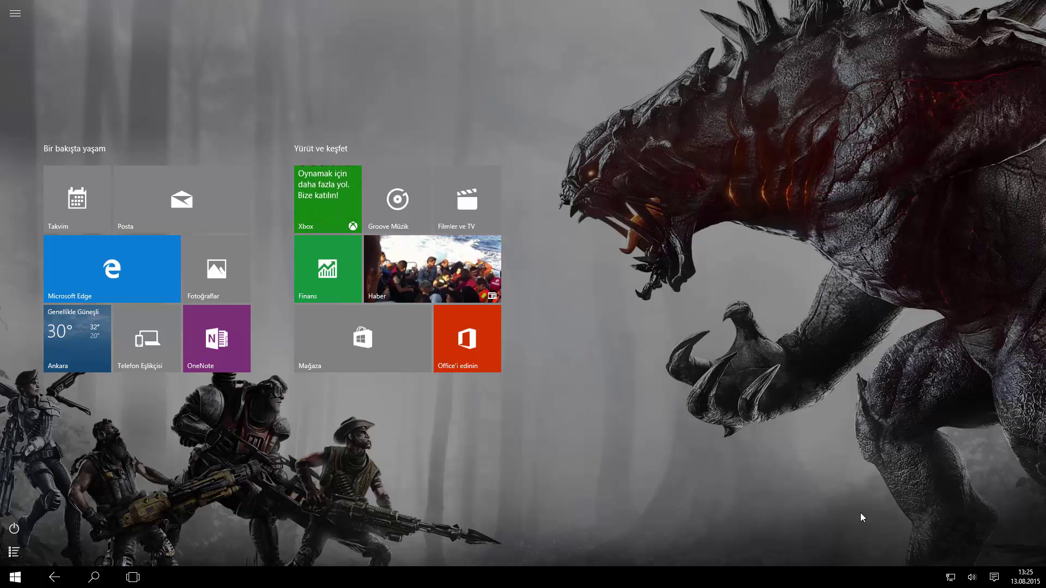
- Switch tablet mode off, on once more, and off again to return to the desktop
{"action": "left_click", "coordinate": [993, 579]}
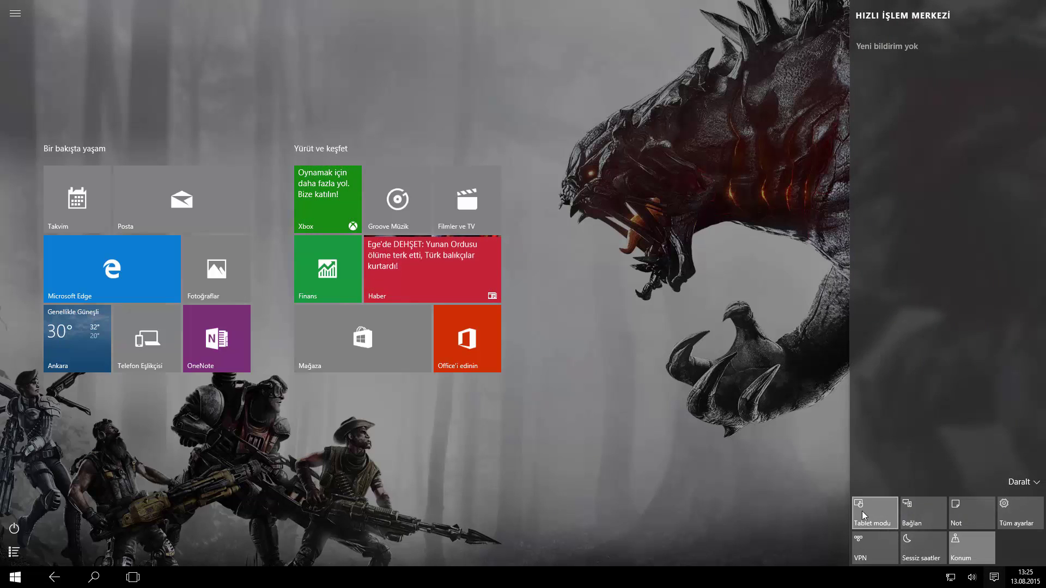
{"action": "left_click", "coordinate": [864, 518]}
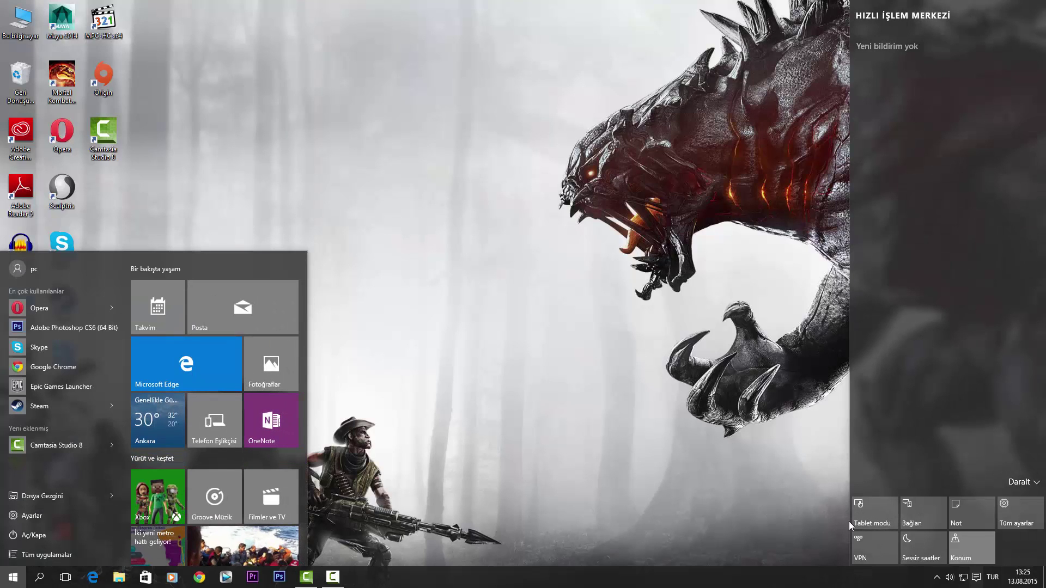
{"action": "left_click", "coordinate": [864, 512]}
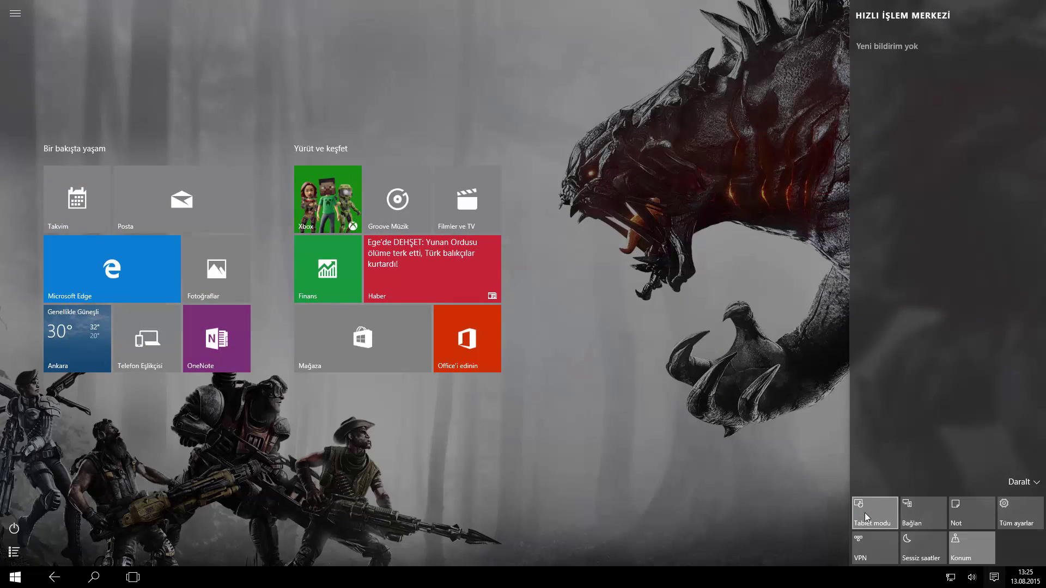
{"action": "left_click", "coordinate": [865, 512]}
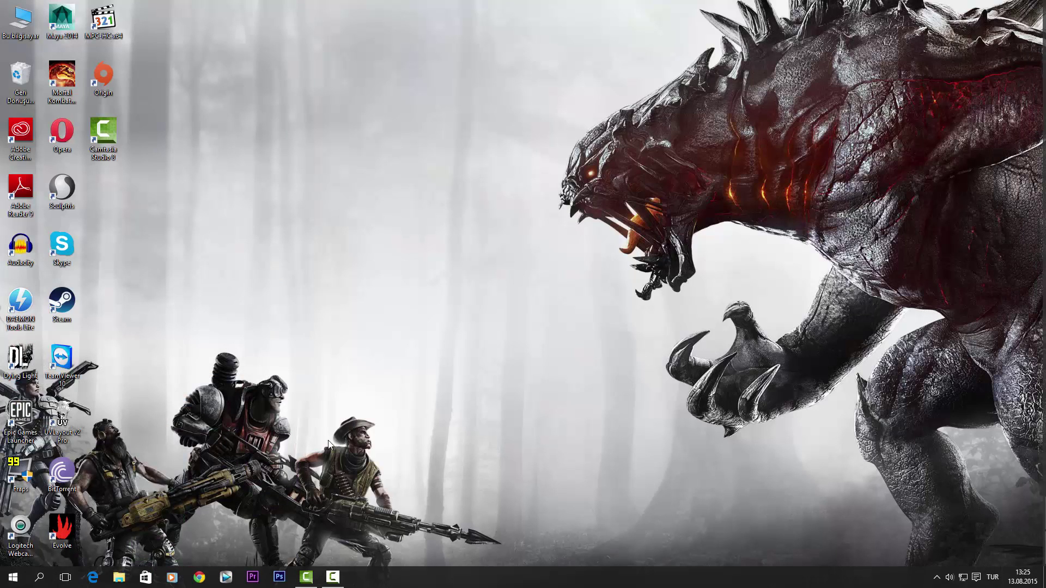
- Search Windows for "Metallica" and extend the search to the computer's own items
{"action": "left_click", "coordinate": [39, 578]}
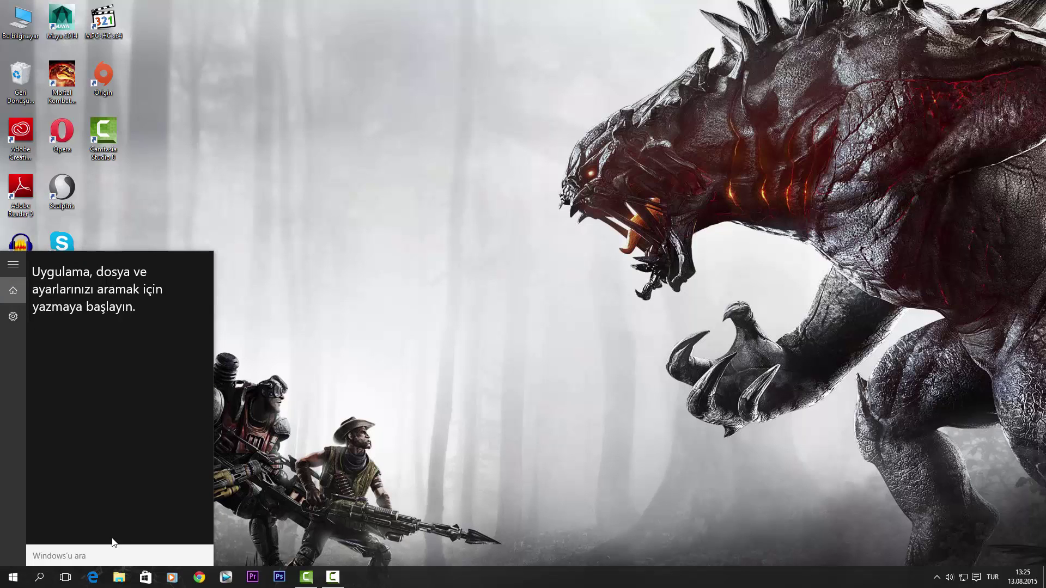
{"action": "type", "text": "Metallica"}
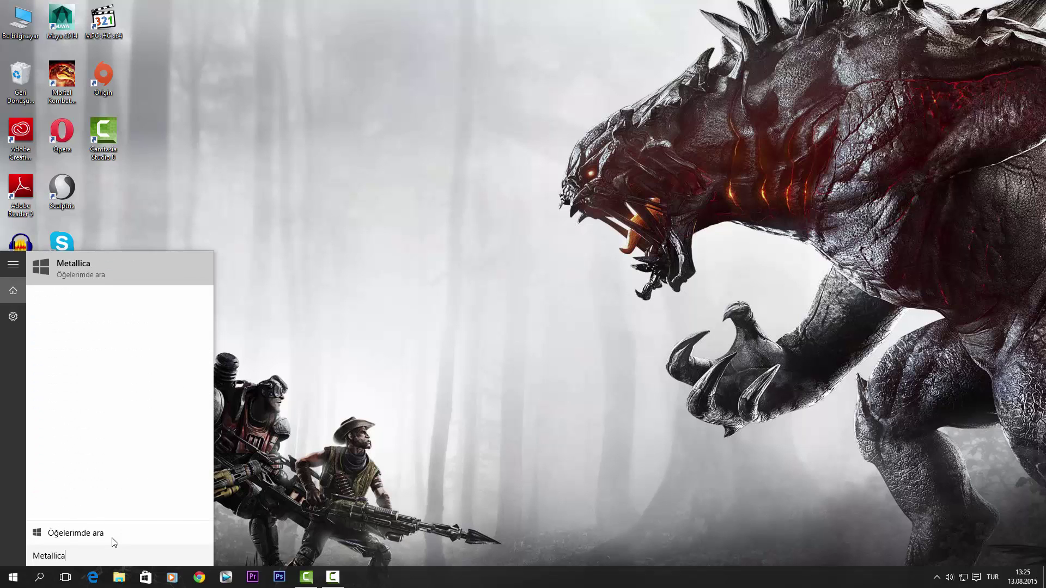
{"action": "left_click", "coordinate": [79, 533]}
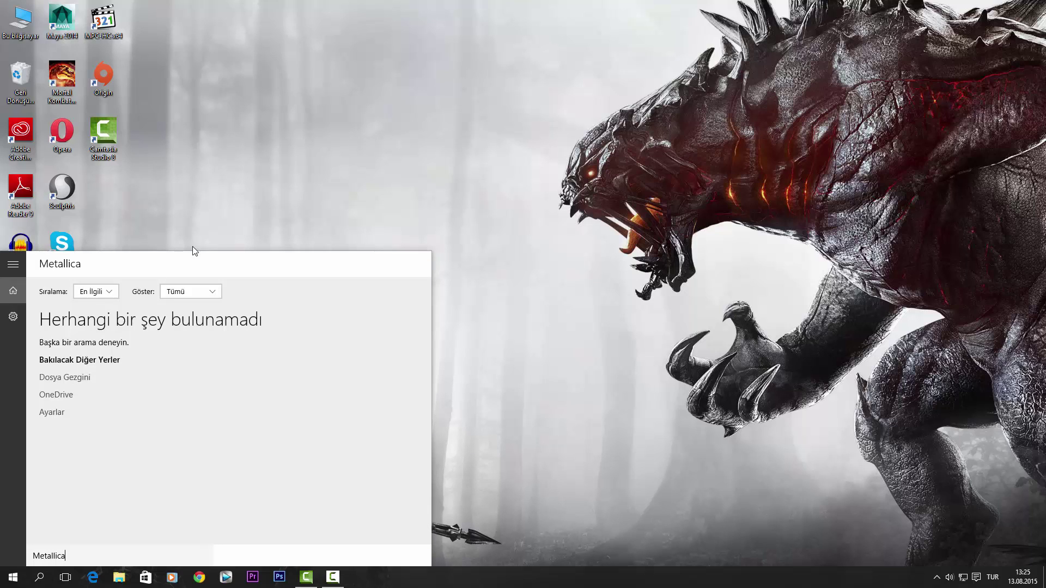
- Clear the "Metallica" search text and close Windows search
{"action": "left_click", "coordinate": [76, 559]}
{"action": "key", "text": "BackSpace"}
{"action": "key", "text": "BackSpace"}
{"action": "type", "text": "ca"}
{"action": "key", "text": "BackSpace"}
{"action": "key", "text": "BackSpace"}
{"action": "key", "text": "BackSpace"}
{"action": "key", "text": "BackSpace"}
{"action": "key", "text": "BackSpace"}
{"action": "key", "text": "BackSpace"}
{"action": "key", "text": "BackSpace"}
{"action": "key", "text": "BackSpace"}
{"action": "key", "text": "BackSpace"}
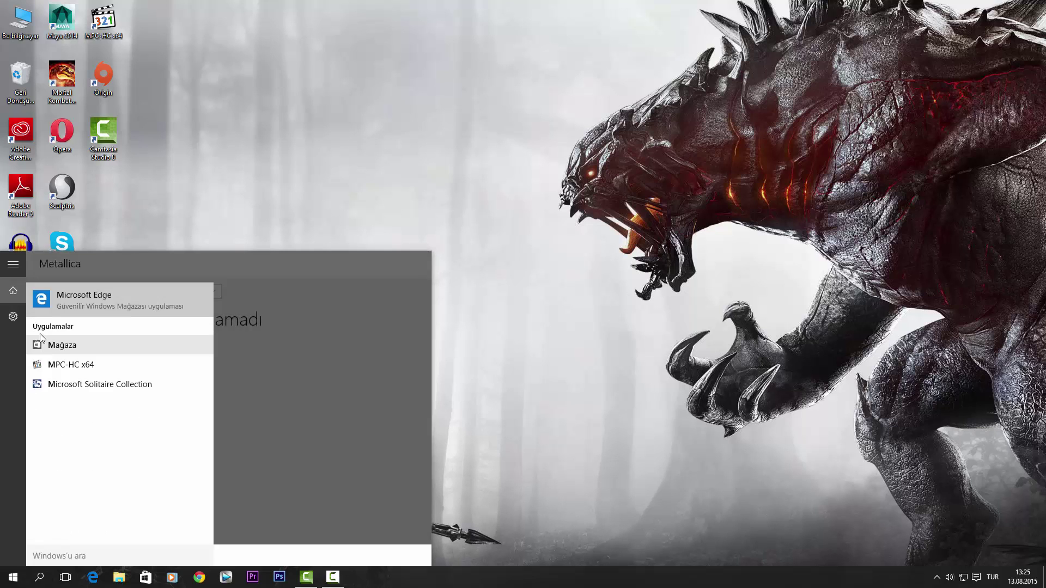
{"action": "left_click", "coordinate": [577, 393]}
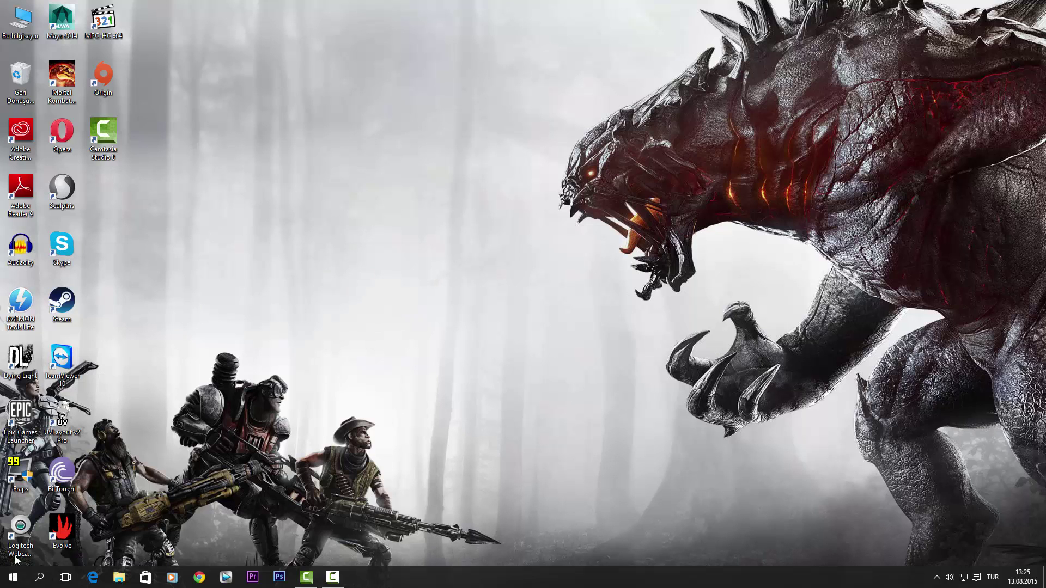
- Launch 3D Builder from the list of all apps and open the space shuttle model from its library
{"action": "left_click", "coordinate": [13, 577]}
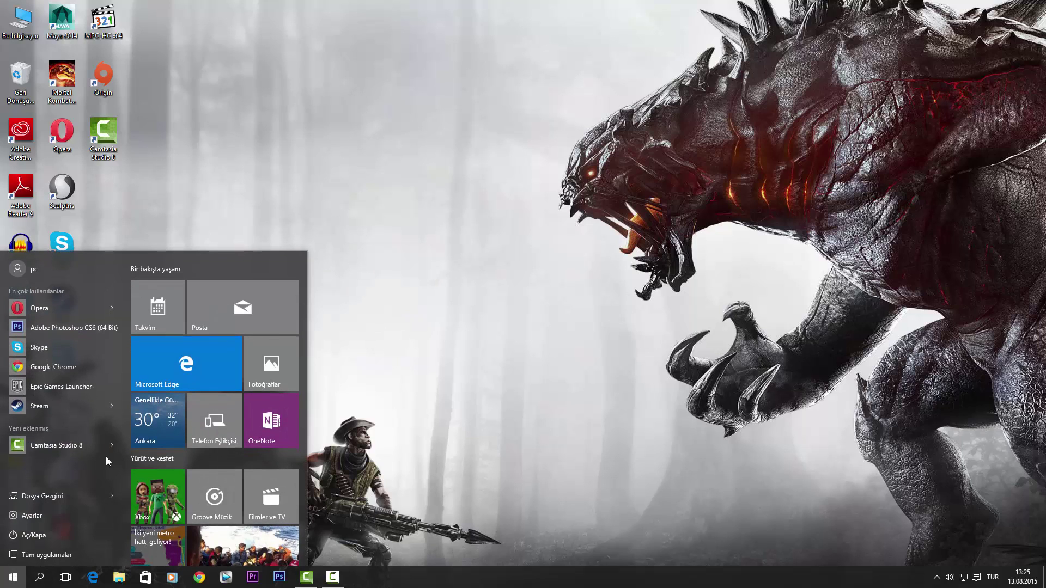
{"action": "left_click", "coordinate": [69, 561]}
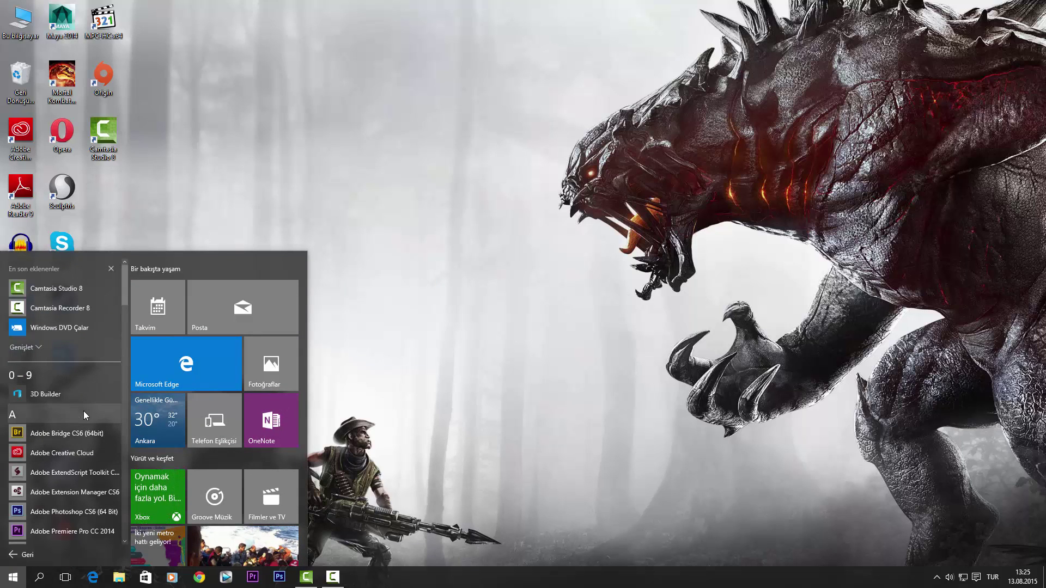
{"action": "left_click", "coordinate": [76, 395]}
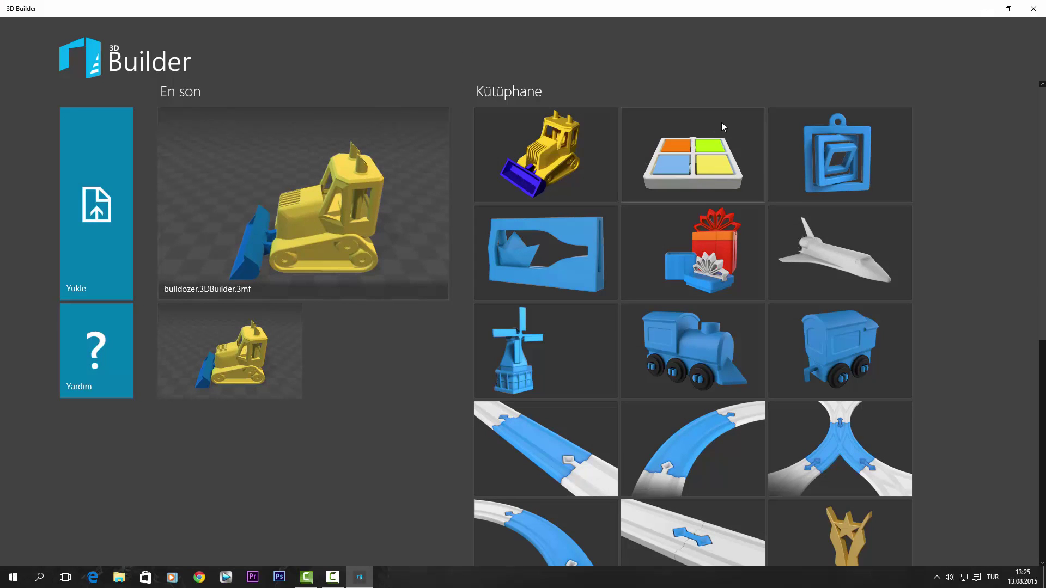
{"action": "left_click", "coordinate": [810, 252]}
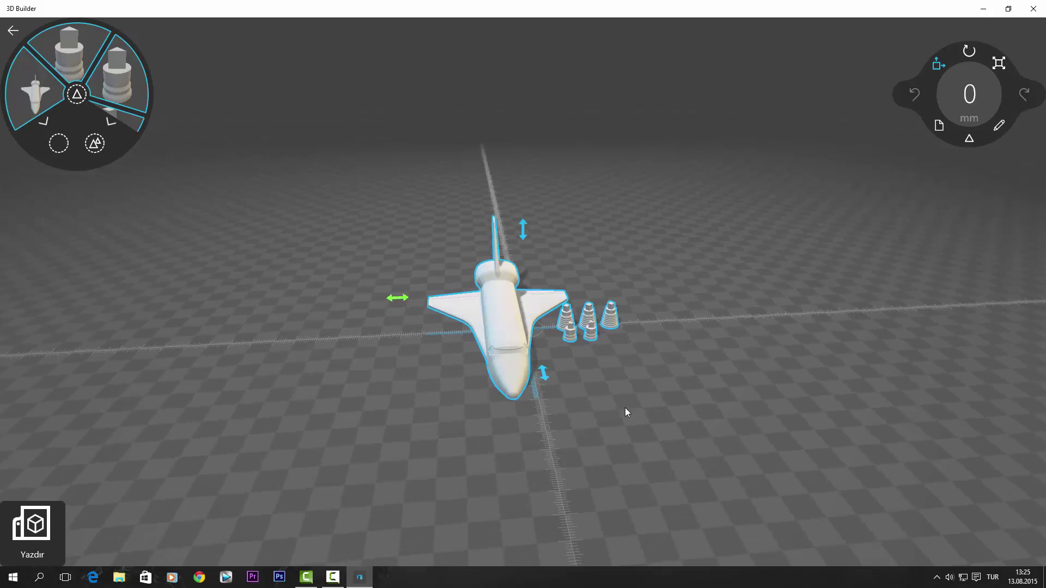
- Select only one of the small cones beside the shuttle and move it onto the nearer-side wing across the fuselage
{"action": "left_click_drag", "start_coordinate": [625, 412], "coordinate": [584, 319]}
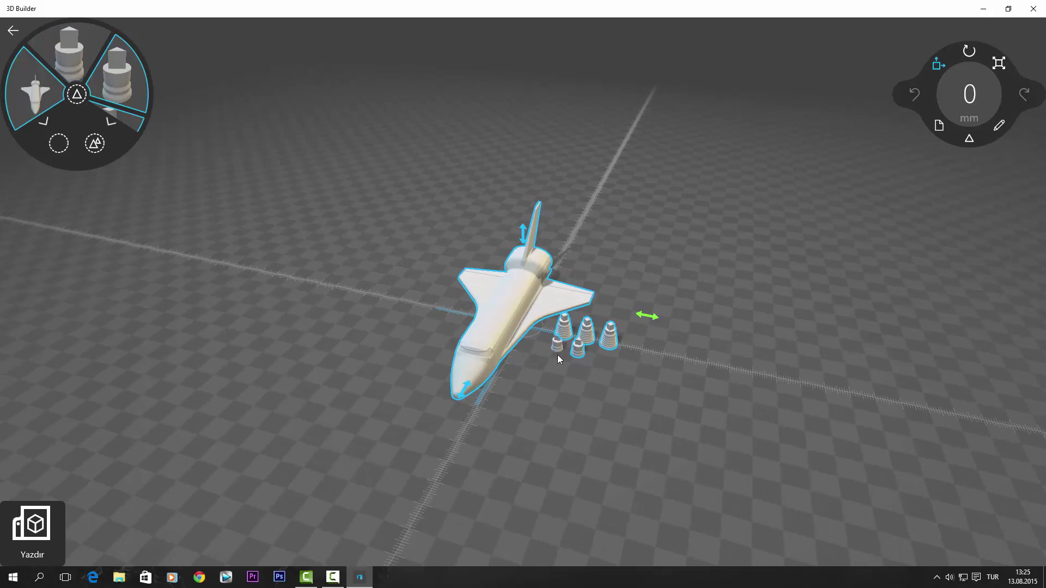
{"action": "left_click_drag", "start_coordinate": [607, 337], "coordinate": [588, 331]}
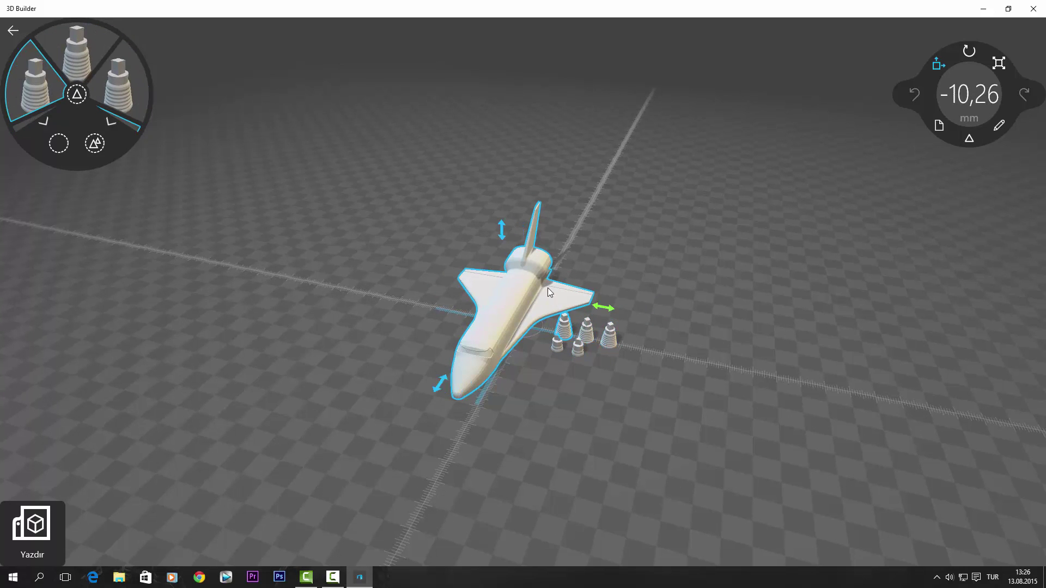
{"action": "left_click", "coordinate": [563, 327]}
{"action": "left_click_drag", "start_coordinate": [604, 337], "coordinate": [522, 320]}
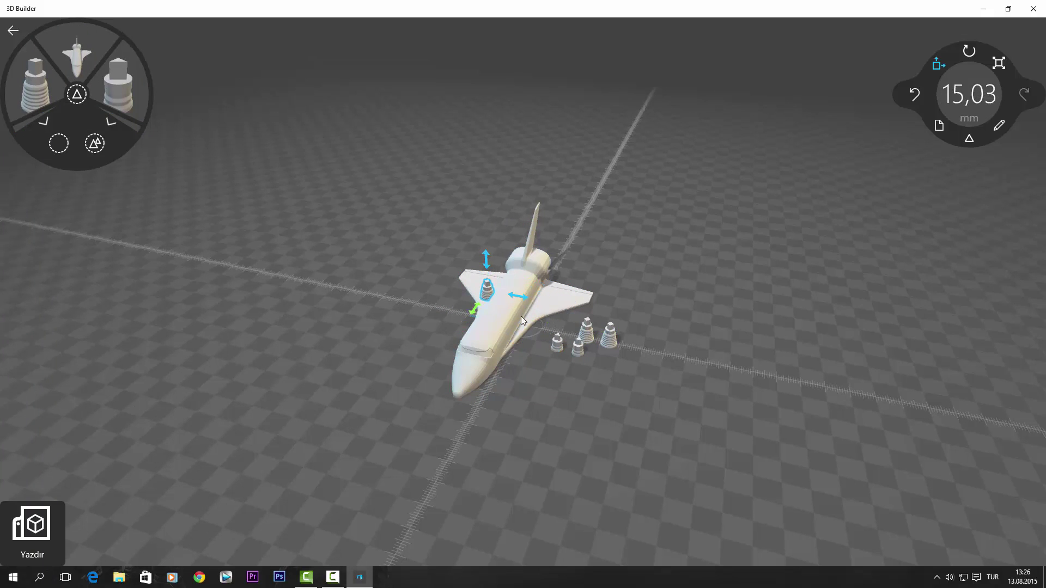
- Move a second cone onto the shuttle's other wing and close 3D Builder
{"action": "left_click", "coordinate": [586, 325]}
{"action": "mouse_move", "coordinate": [602, 323]}
{"action": "left_mouse_down"}
{"action": "mouse_move", "coordinate": [572, 321]}
{"action": "mouse_move", "coordinate": [614, 324]}
{"action": "left_mouse_up"}
{"action": "left_click", "coordinate": [476, 290]}
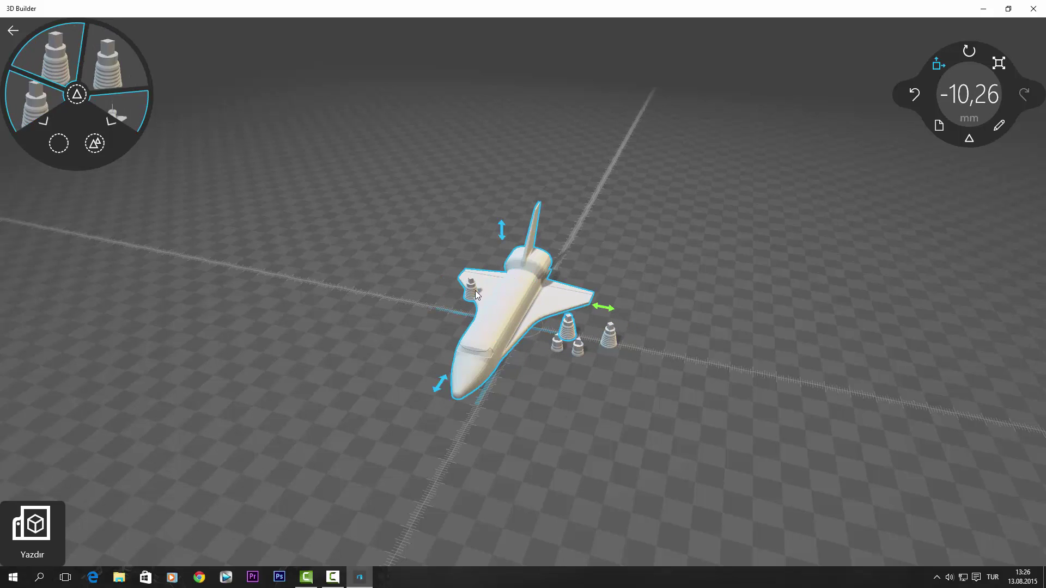
{"action": "left_click", "coordinate": [570, 330]}
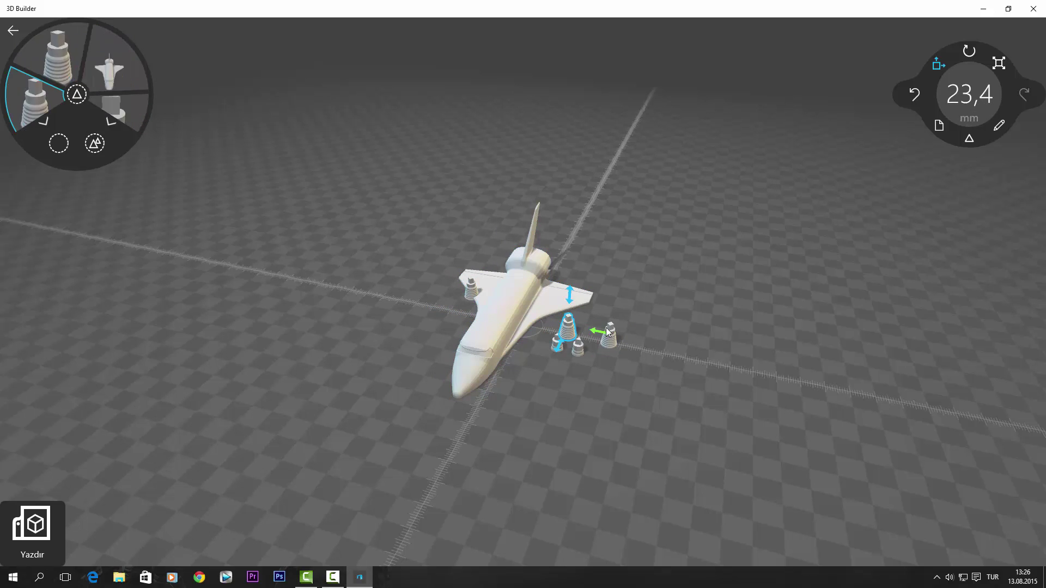
{"action": "left_click_drag", "start_coordinate": [605, 337], "coordinate": [790, 426]}
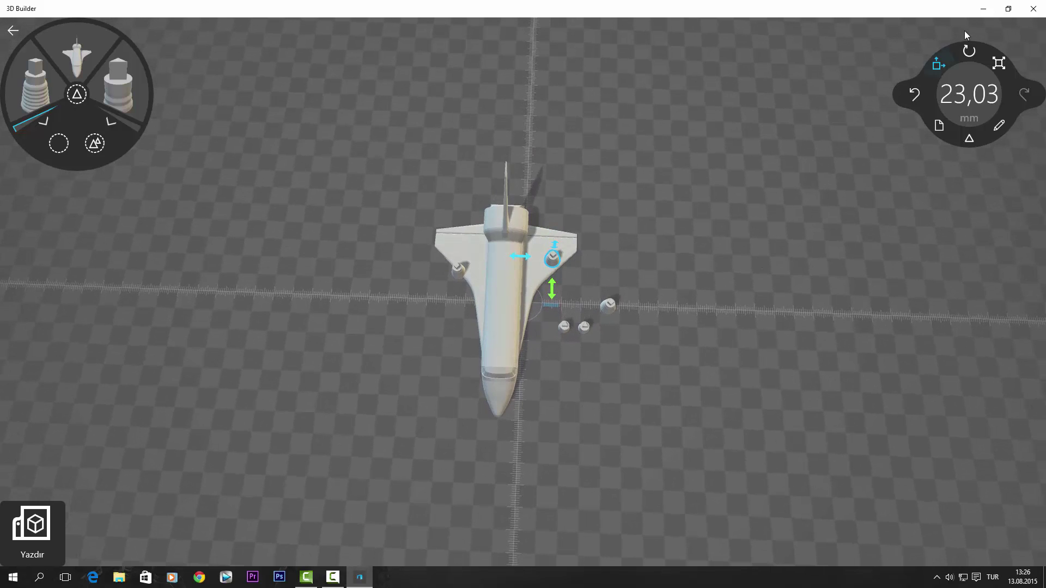
{"action": "left_click", "coordinate": [1032, 9]}
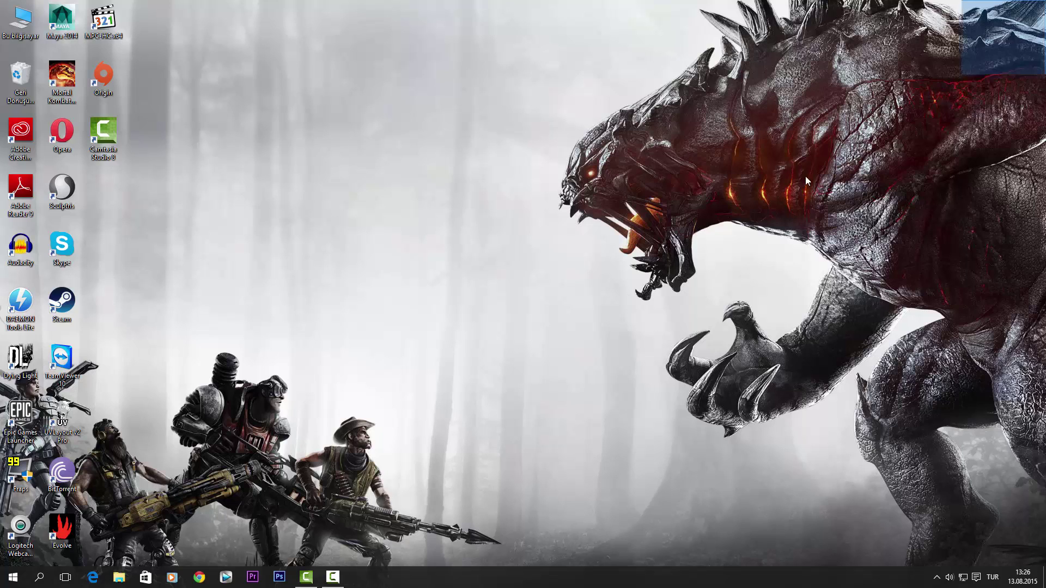
- Open Microsoft Edge and go to youtube.com
{"action": "left_click", "coordinate": [93, 578]}
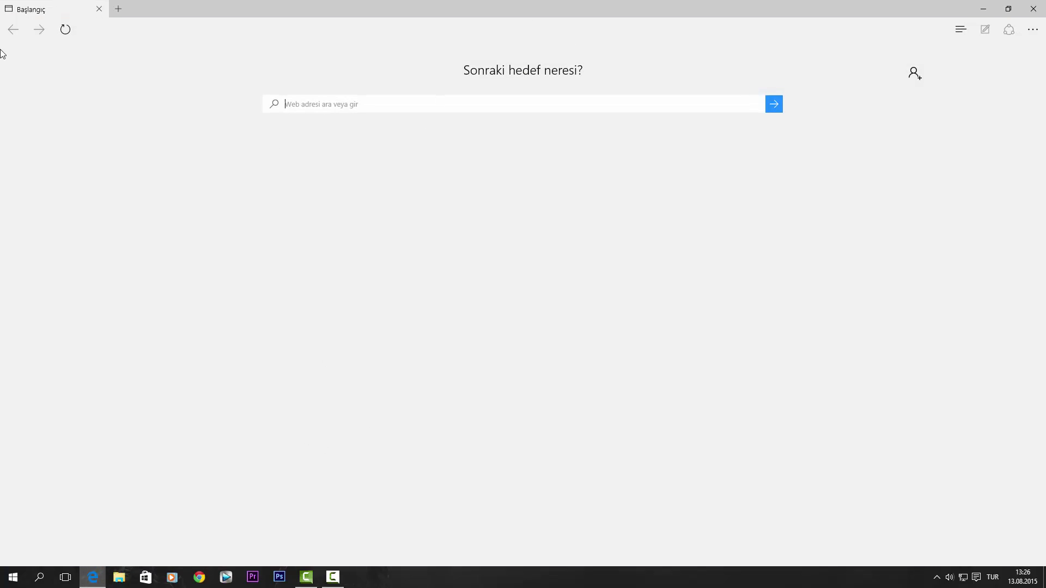
{"action": "mouse_move", "coordinate": [93, 583]}
{"action": "type", "text": "youtube.com"}
{"action": "key", "text": "Return"}
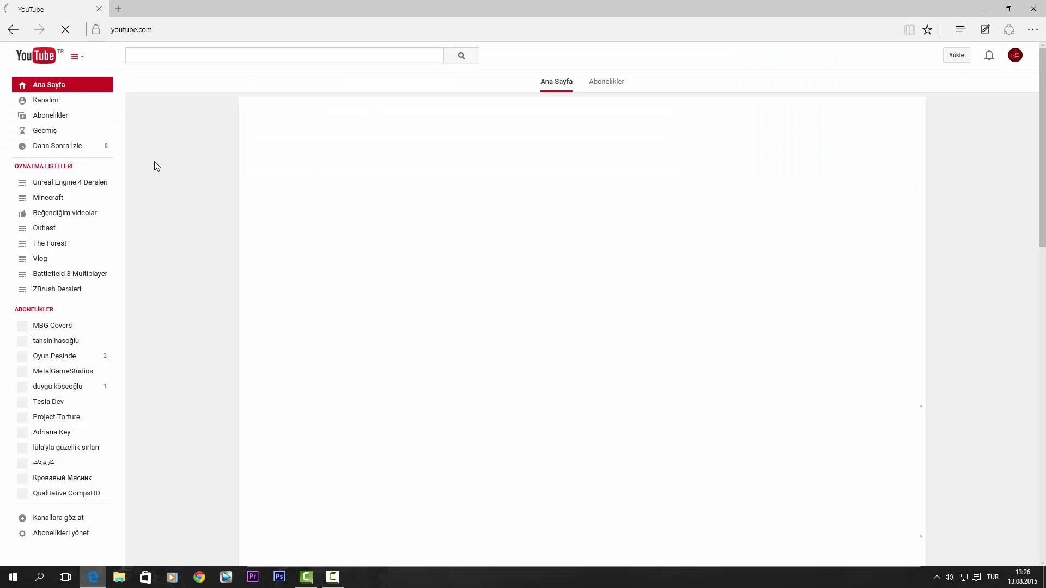
- Open the account's own YouTube channel and look through its page down to the footer and back up
{"action": "left_click", "coordinate": [36, 101]}
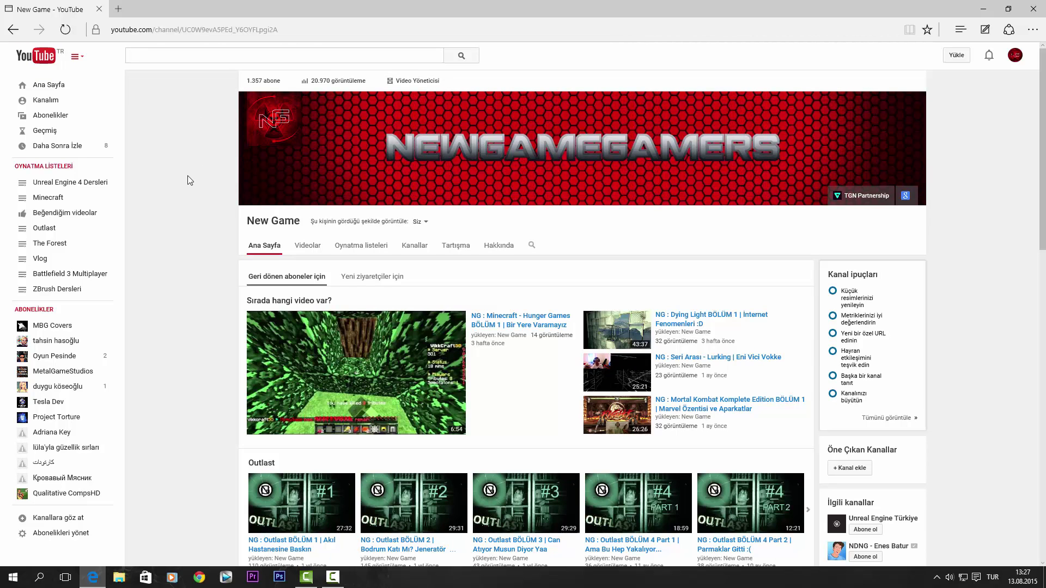
{"action": "scroll", "coordinate": [189, 174], "scroll_direction": "down", "scroll_amount": 15}
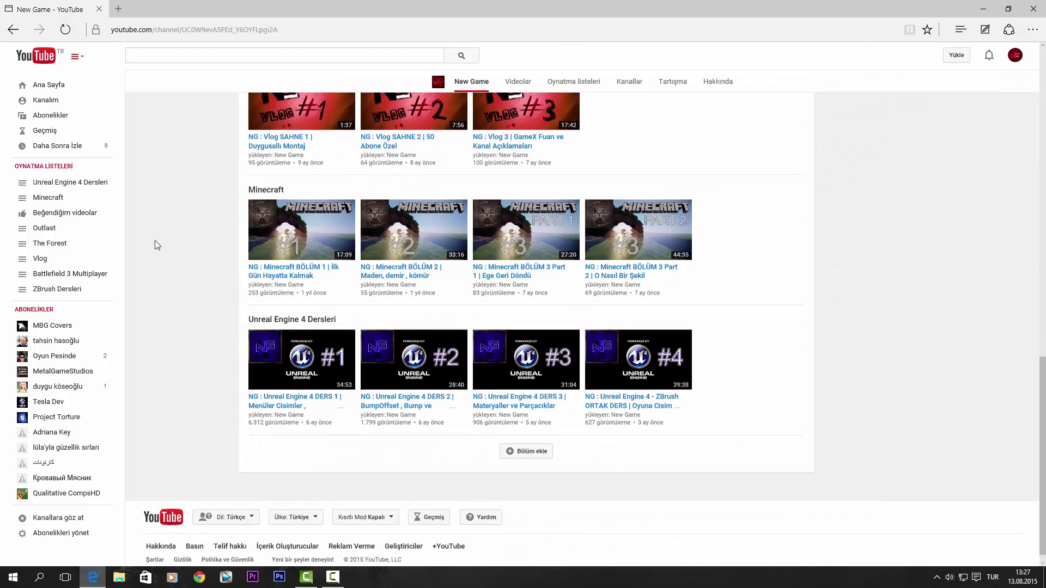
{"action": "scroll", "coordinate": [155, 240], "scroll_direction": "up", "scroll_amount": 15}
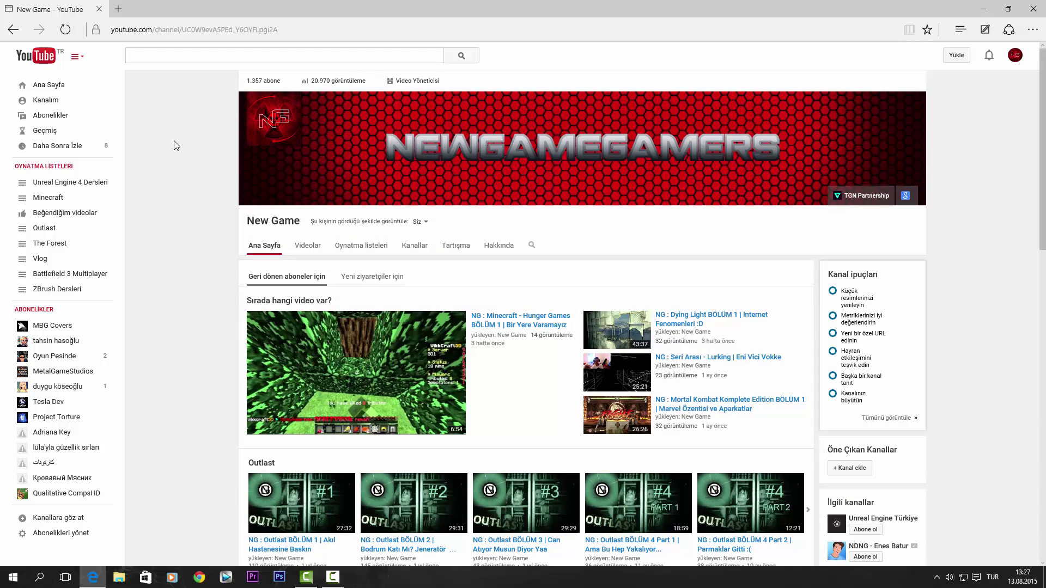
{"action": "left_click", "coordinate": [211, 57]}
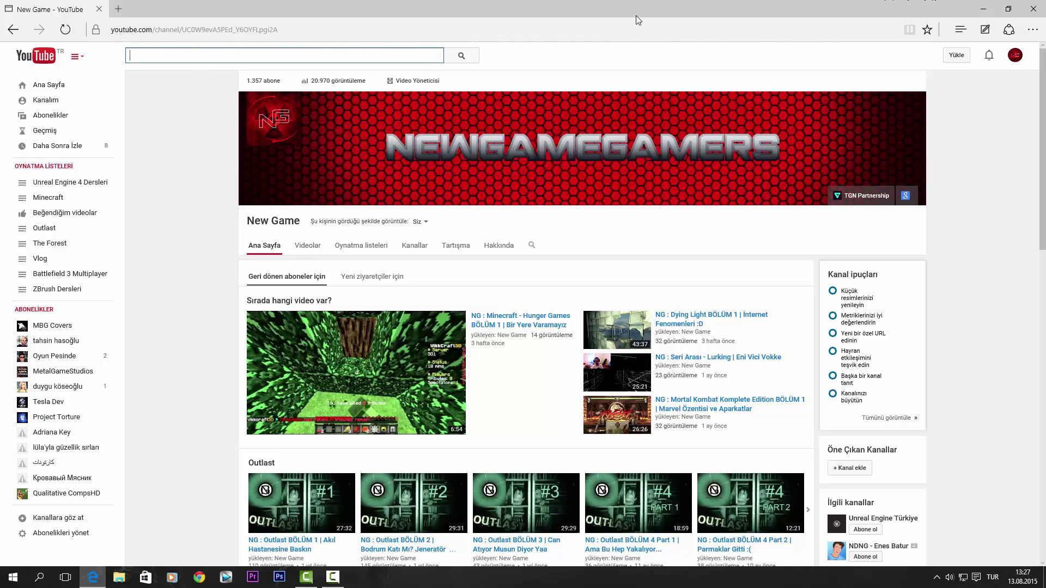
- Replace the channel's web address with google.com and load the Google home page
{"action": "left_click", "coordinate": [626, 30]}
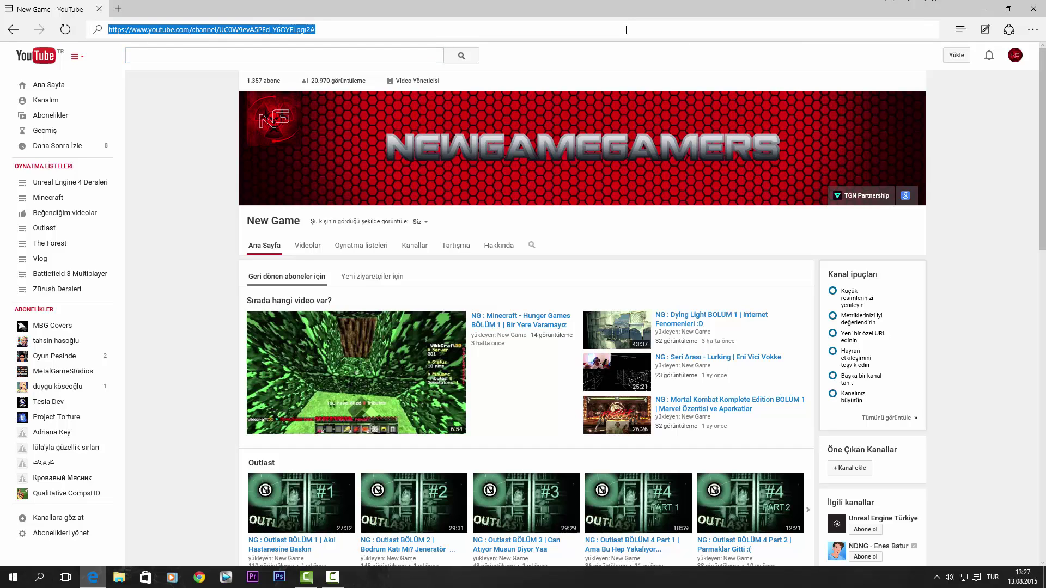
{"action": "type", "text": "g"}
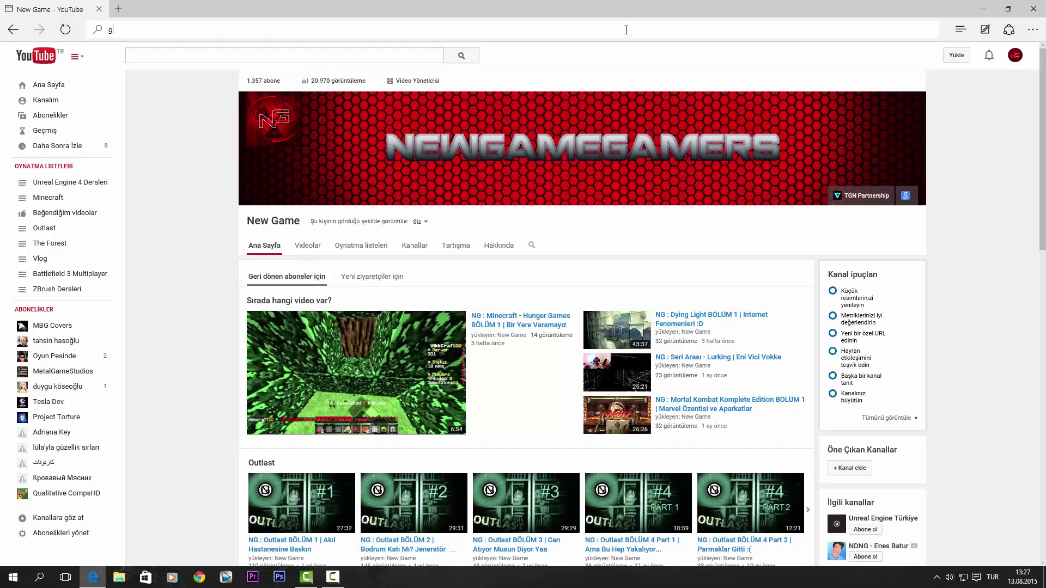
{"action": "type", "text": "oogle.com/"}
{"action": "key", "text": "Return"}
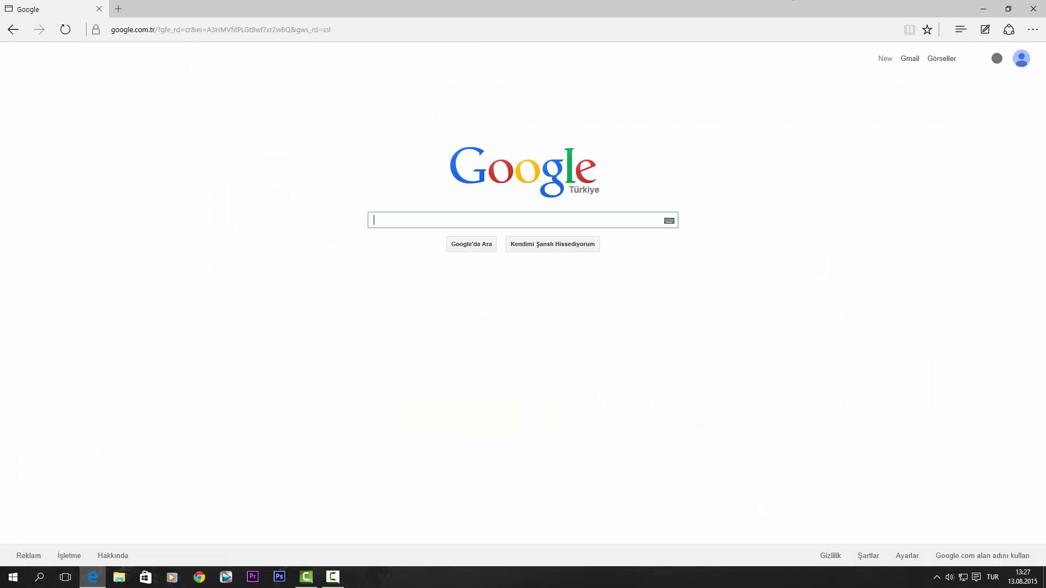
- Open the browser's advanced settings and look through them down to the address bar search option
{"action": "left_click", "coordinate": [1033, 30]}
{"action": "left_click", "coordinate": [879, 282]}
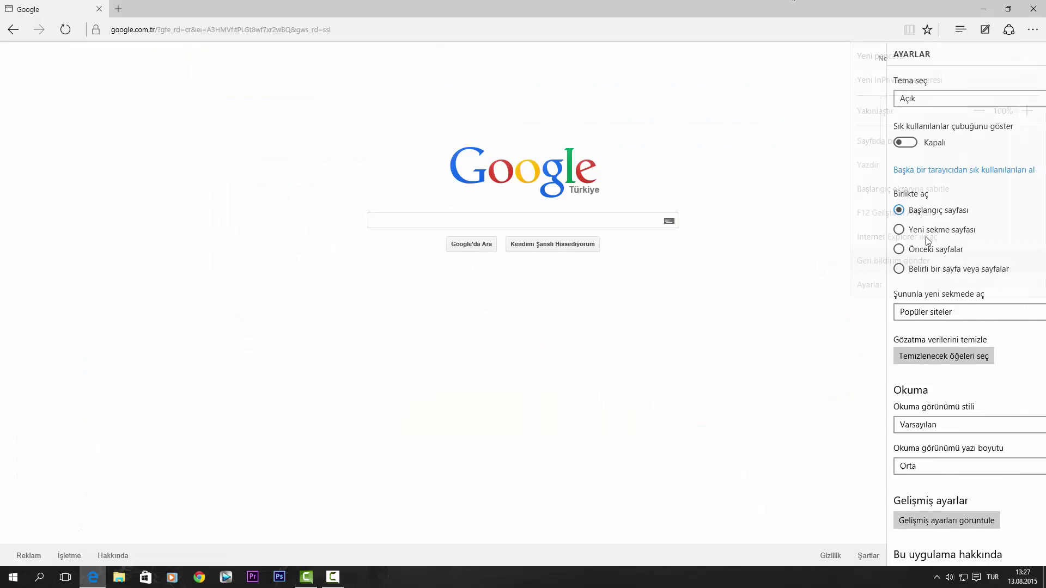
{"action": "scroll", "coordinate": [877, 318], "scroll_direction": "down", "scroll_amount": 4}
{"action": "left_click", "coordinate": [893, 427]}
{"action": "scroll", "coordinate": [920, 403], "scroll_direction": "down", "scroll_amount": 5}
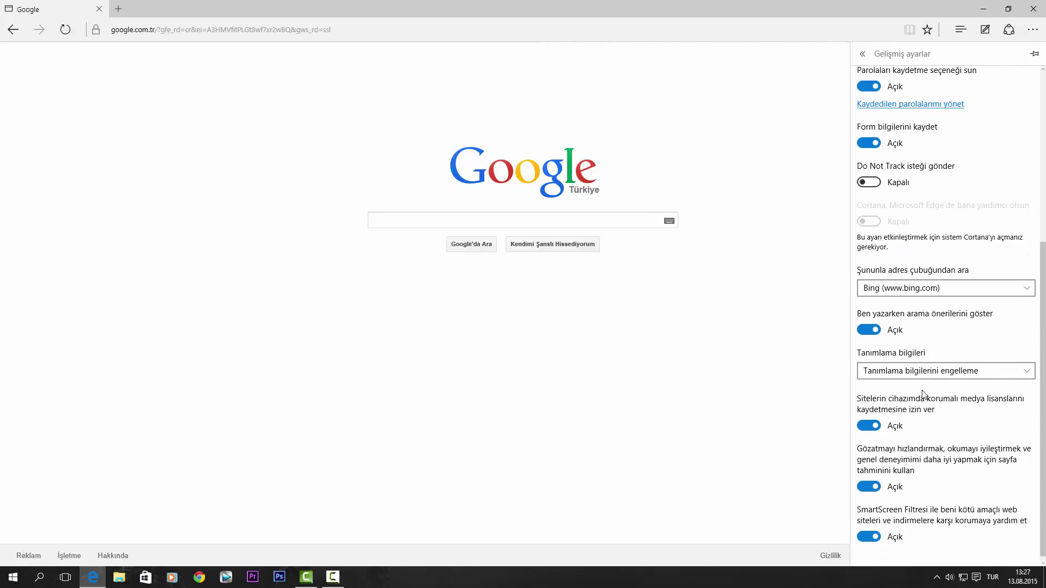
{"action": "left_click", "coordinate": [929, 283]}
{"action": "left_click", "coordinate": [907, 306]}
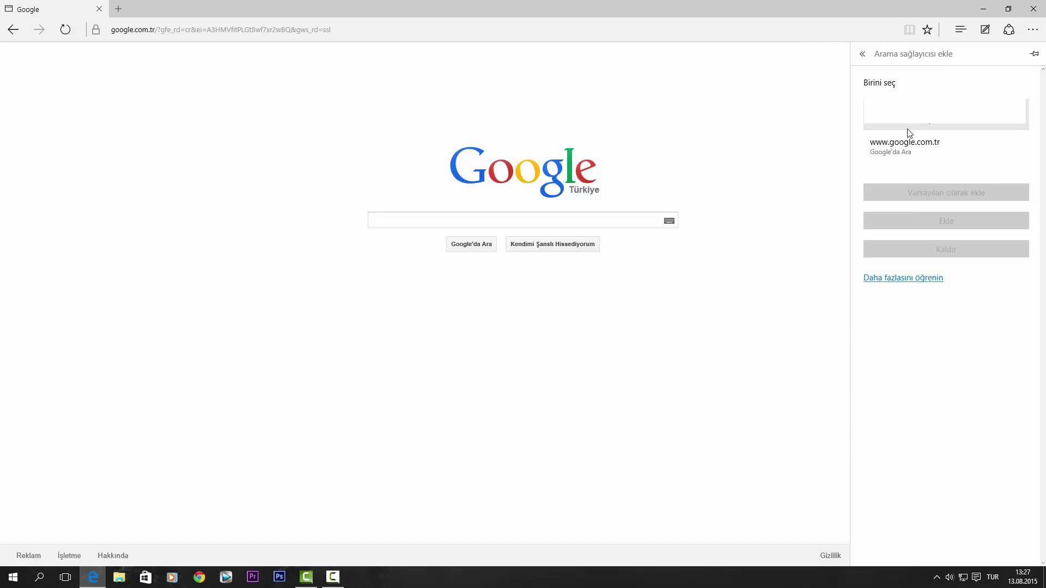
{"action": "left_click", "coordinate": [913, 147]}
{"action": "left_click", "coordinate": [949, 197]}
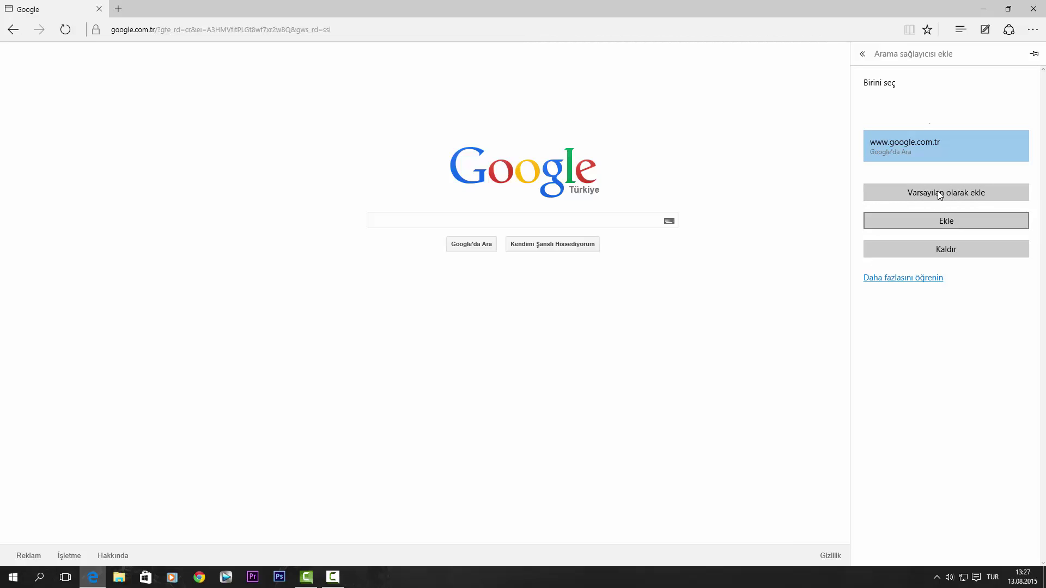
{"action": "left_click", "coordinate": [940, 197]}
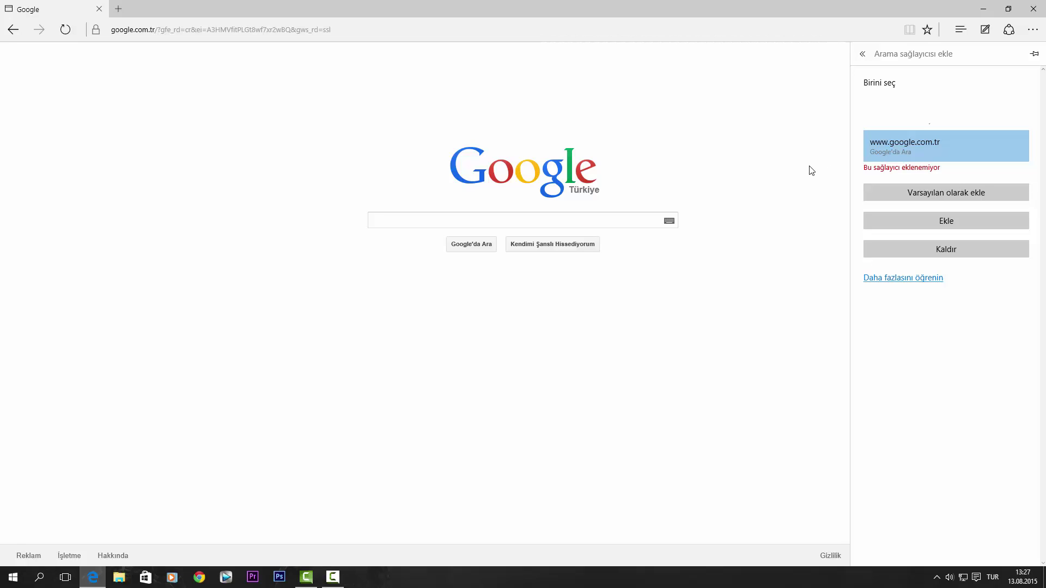
{"action": "left_click", "coordinate": [788, 180]}
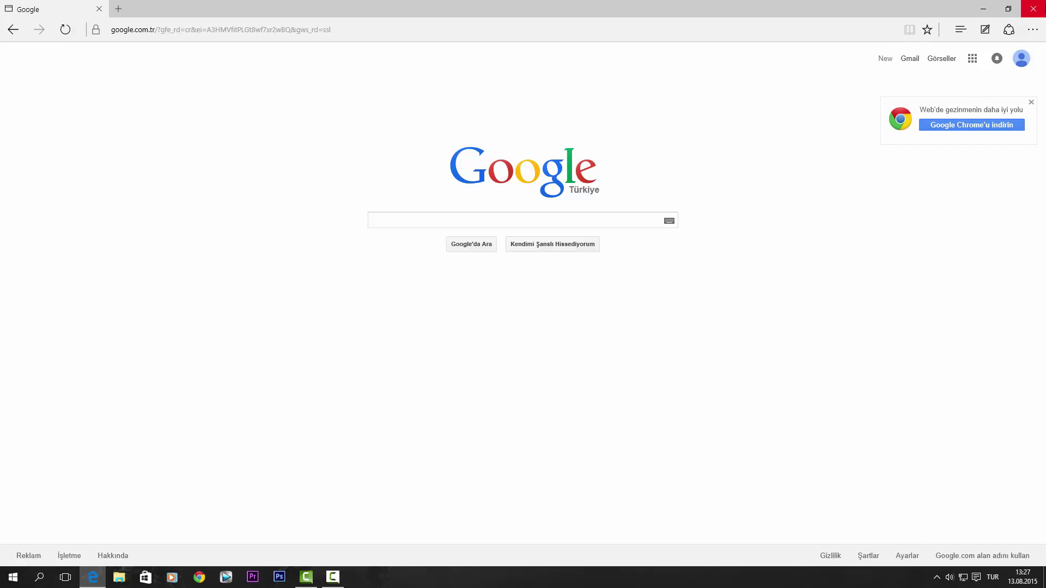
{"action": "left_click", "coordinate": [1033, 9]}
{"action": "left_click_drag", "start_coordinate": [1044, 1], "coordinate": [279, 376]}
- Launch the Xbox app from Start, reposition its window, dismiss the account sign-in and close the app
{"action": "left_click", "coordinate": [13, 577]}
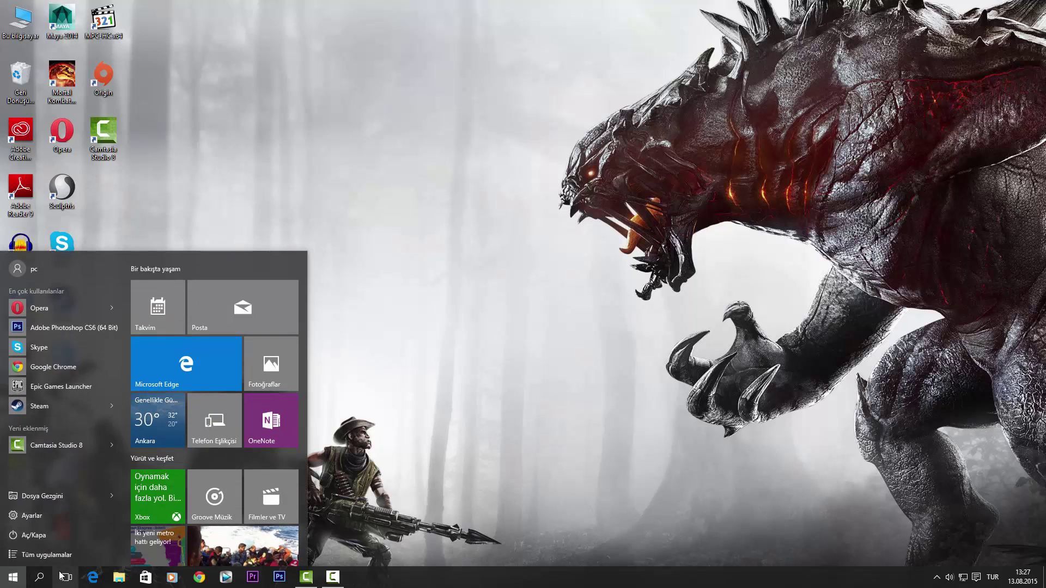
{"action": "left_click", "coordinate": [159, 502]}
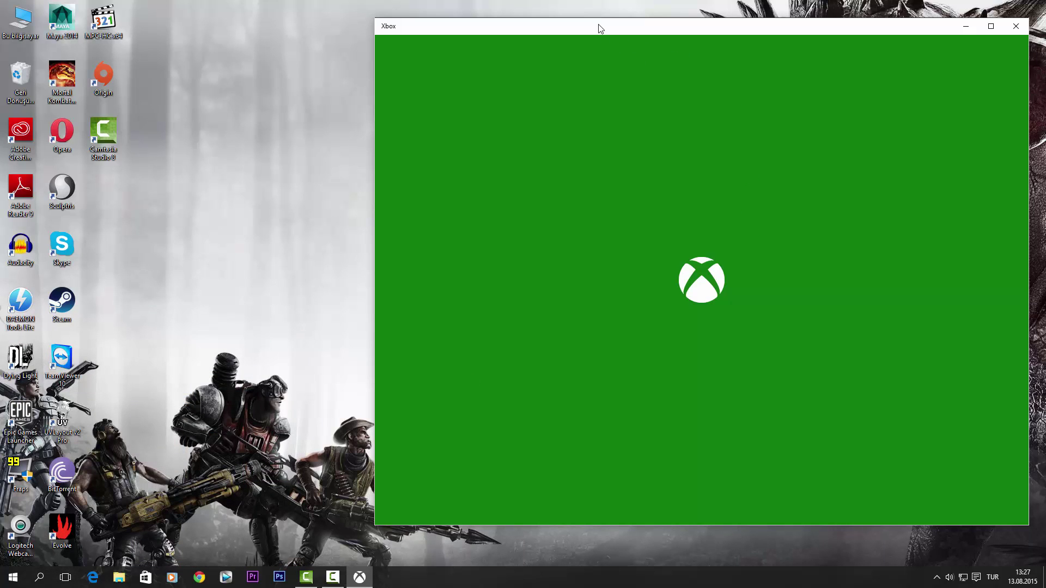
{"action": "left_click_drag", "start_coordinate": [597, 25], "coordinate": [349, 8]}
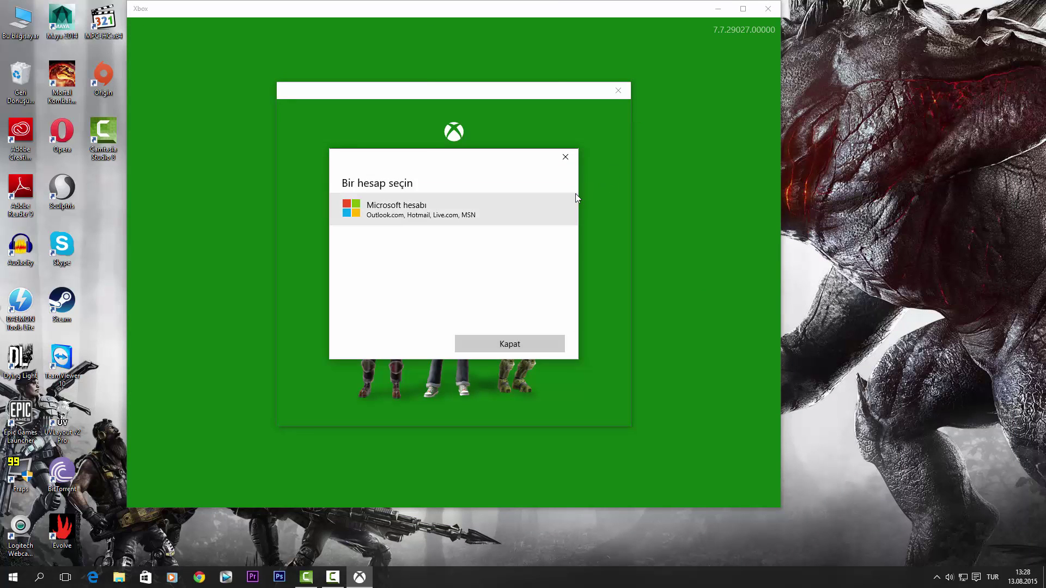
{"action": "left_click", "coordinate": [565, 157]}
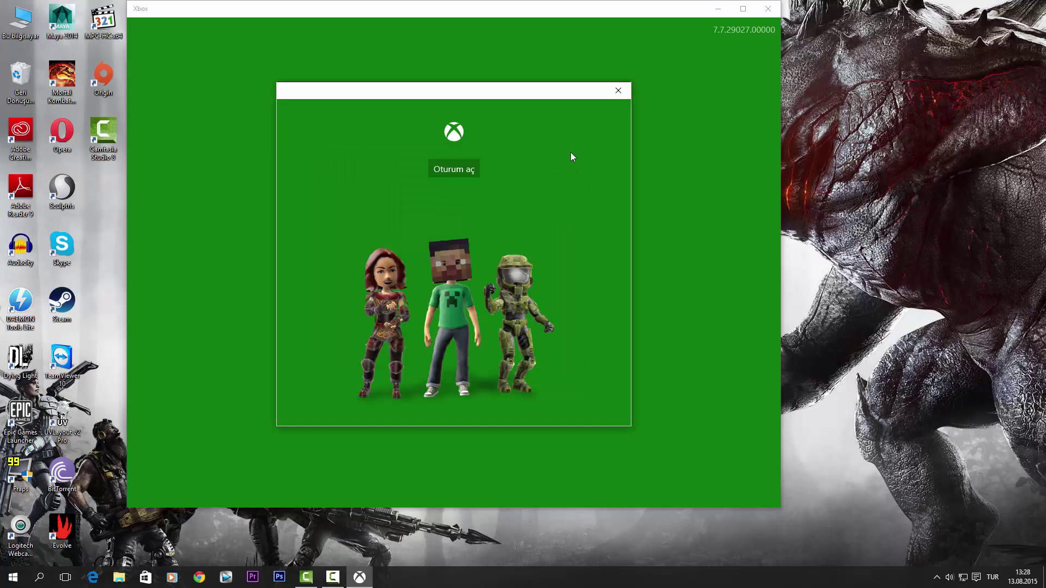
{"action": "left_click", "coordinate": [616, 91]}
{"action": "left_click", "coordinate": [768, 8]}
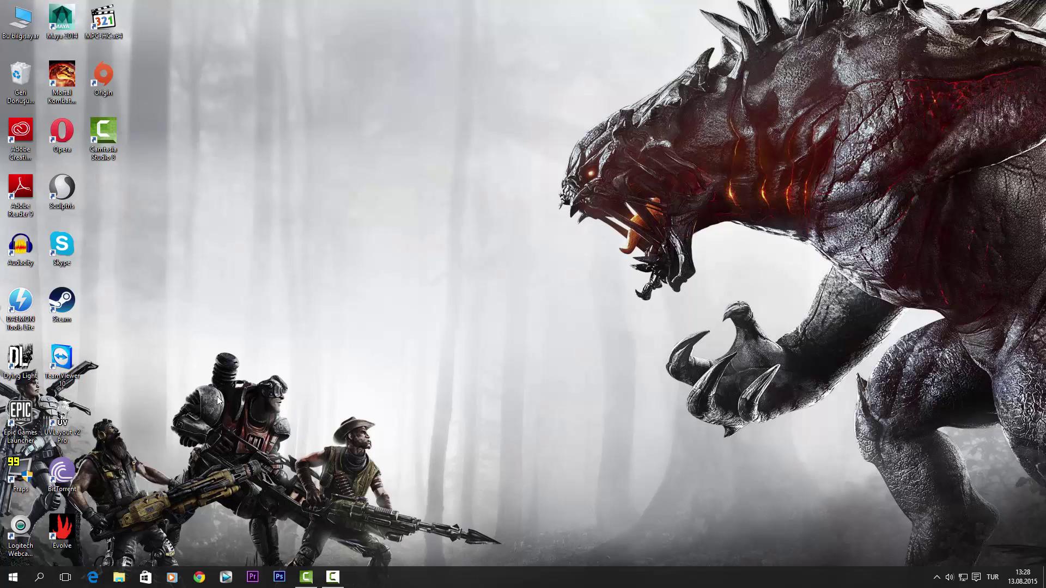
{"action": "left_click_drag", "start_coordinate": [201, 0], "coordinate": [406, 245]}
{"action": "left_click_drag", "start_coordinate": [181, 1], "coordinate": [1045, 3]}
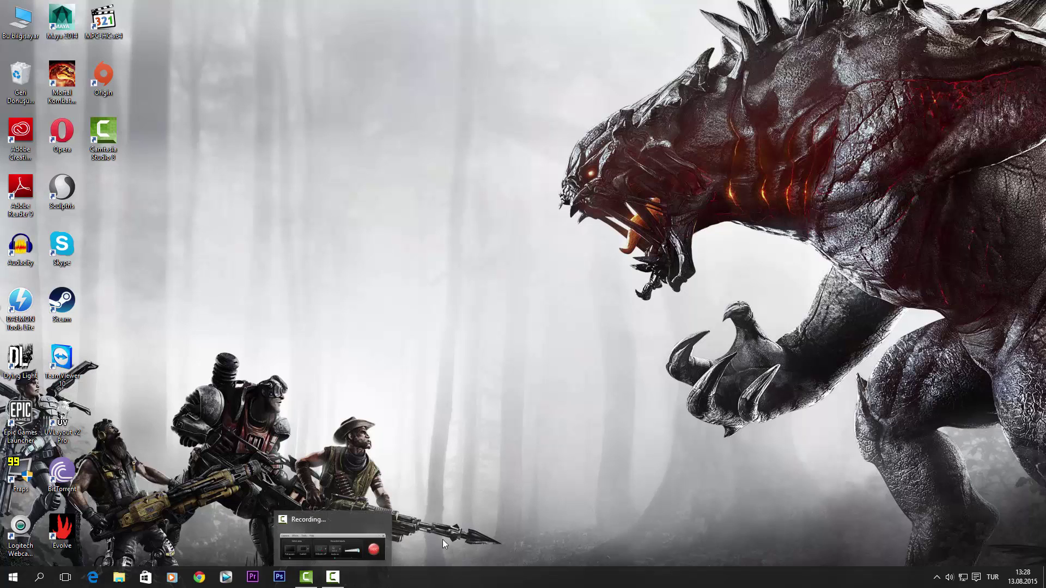
- Show and hide the hidden notification area icons, and open the Action Center
{"action": "left_click", "coordinate": [936, 578]}
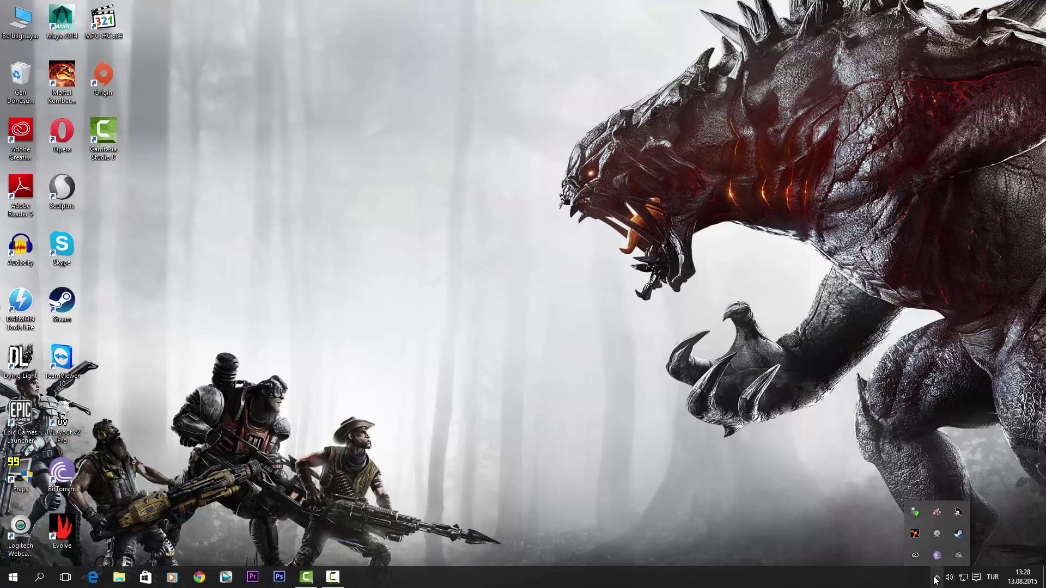
{"action": "left_click", "coordinate": [935, 580]}
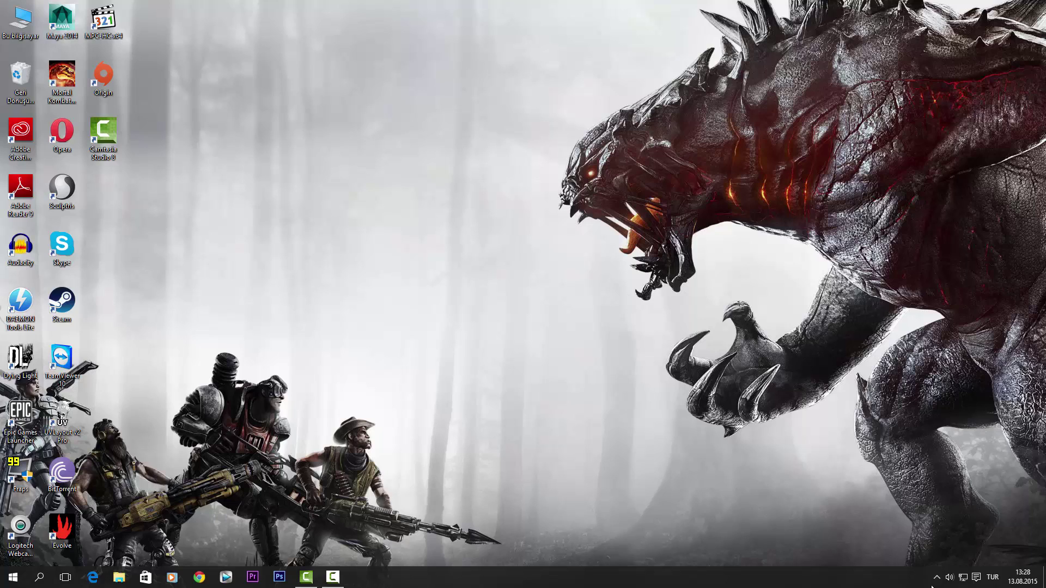
{"action": "left_click", "coordinate": [974, 578]}
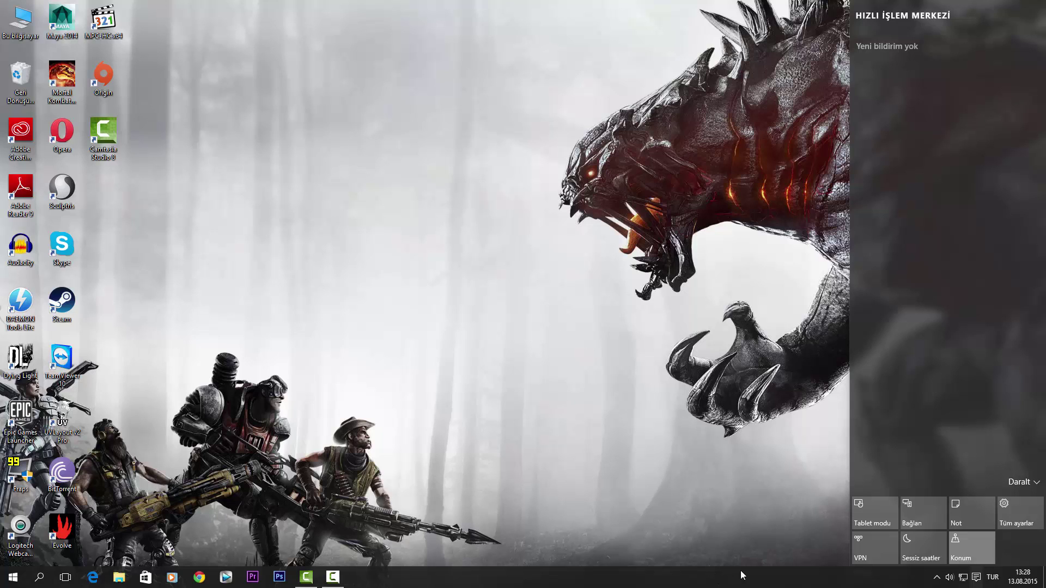
- Close the Action Center and show the Start menu over the desktop
{"action": "left_click", "coordinate": [716, 437]}
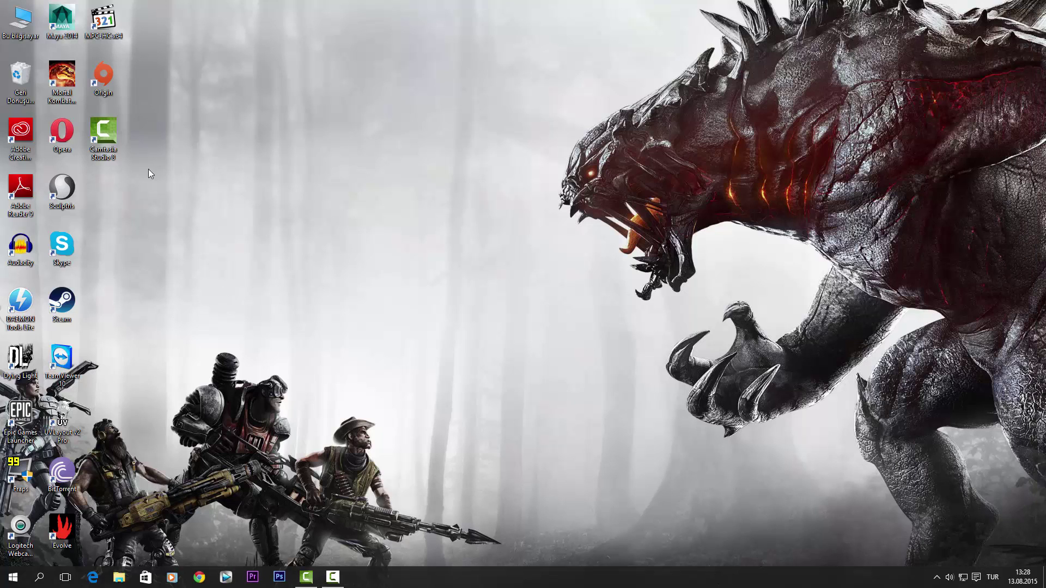
{"action": "left_click_drag", "start_coordinate": [1045, 0], "coordinate": [558, 300]}
{"action": "left_click", "coordinate": [13, 578]}
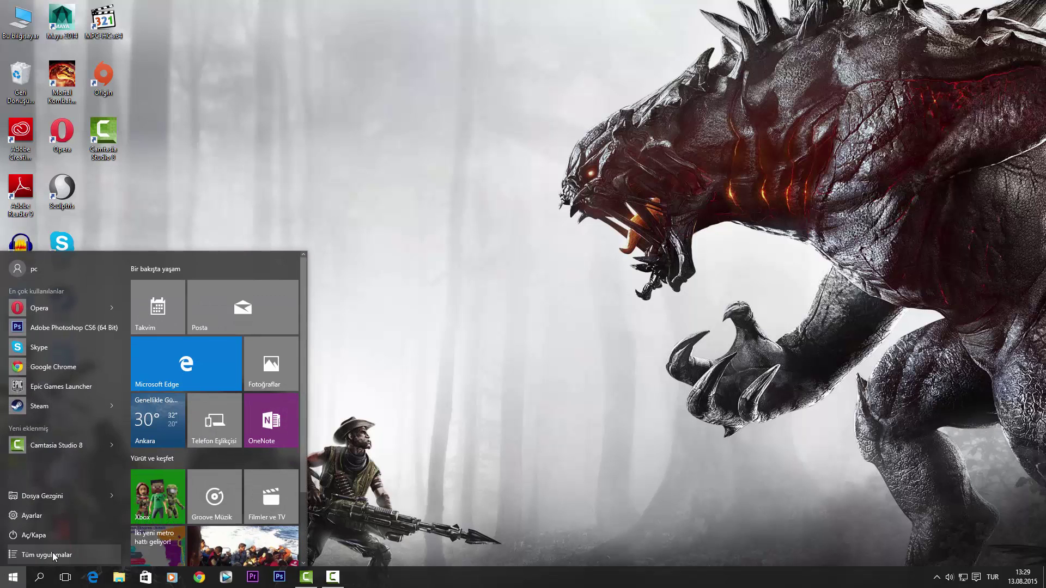
{"action": "left_click", "coordinate": [451, 473]}
{"action": "left_click", "coordinate": [13, 578]}
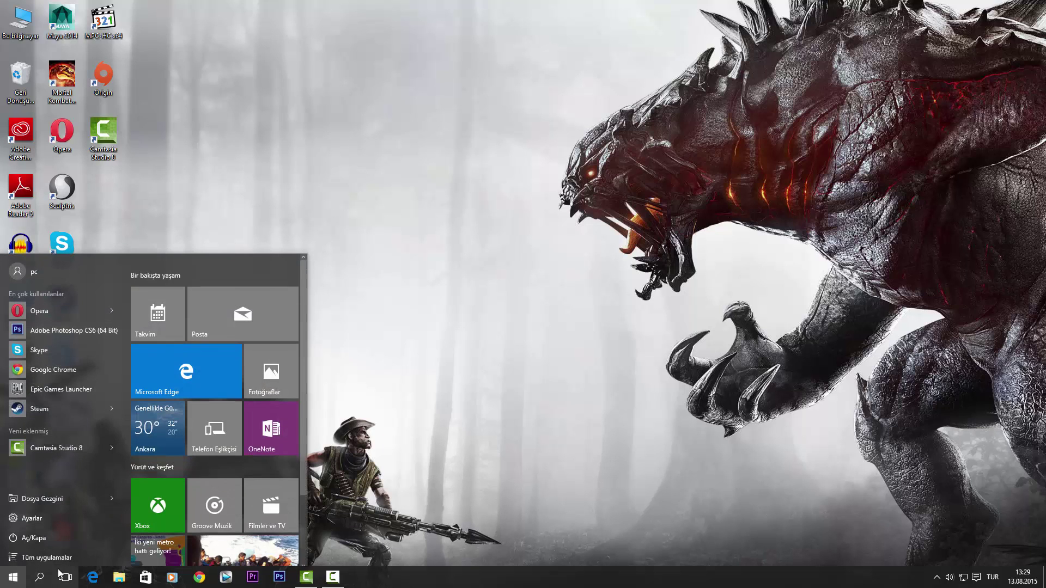
- Search Windows for "ayarlar", open the Ayarlar (Settings) app and shift its window clear of the desktop icons
{"action": "left_click", "coordinate": [39, 577]}
{"action": "type", "text": "a"}
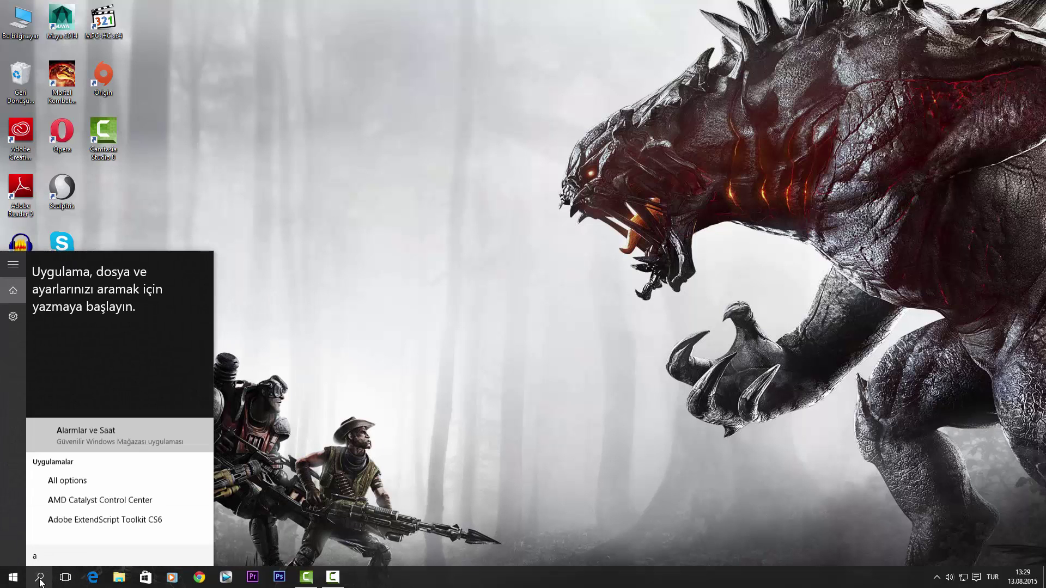
{"action": "type", "text": "yarlar"}
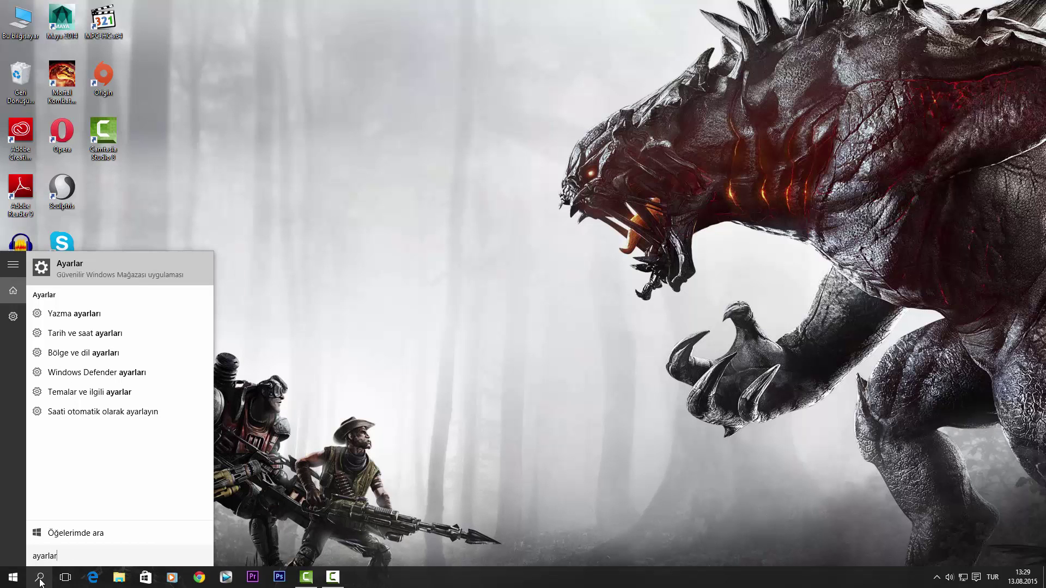
{"action": "key", "text": "Return"}
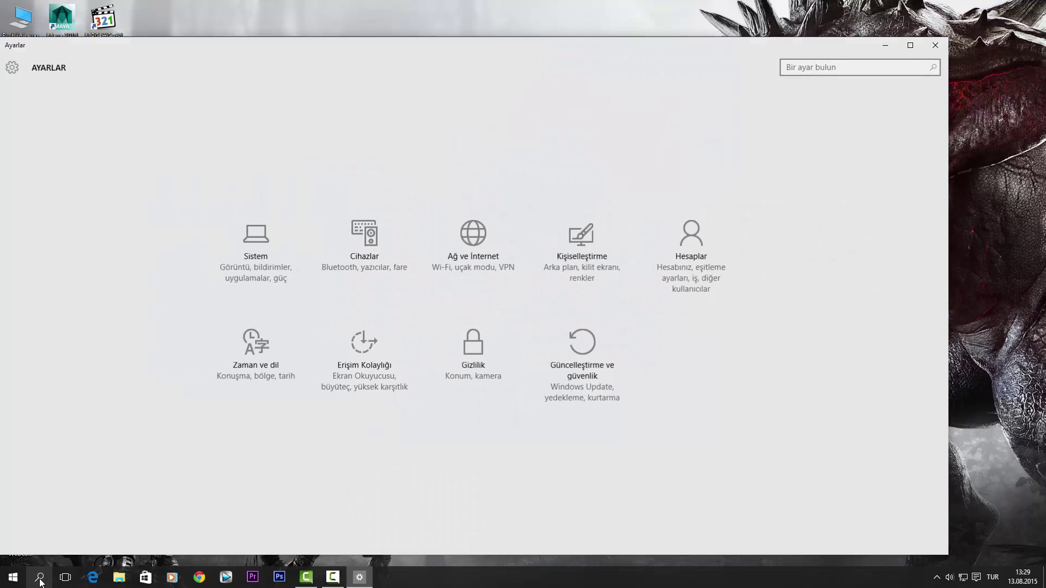
{"action": "left_click_drag", "start_coordinate": [121, 50], "coordinate": [209, 48]}
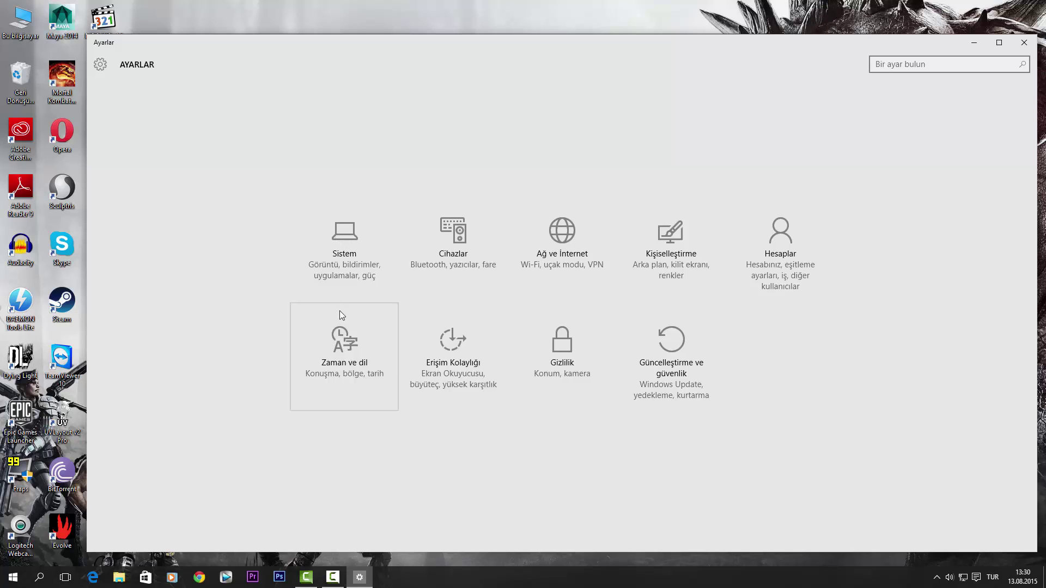
- Look through the Sistem settings from Ekran to Çok görevli and return to the settings overview
{"action": "left_click", "coordinate": [368, 257]}
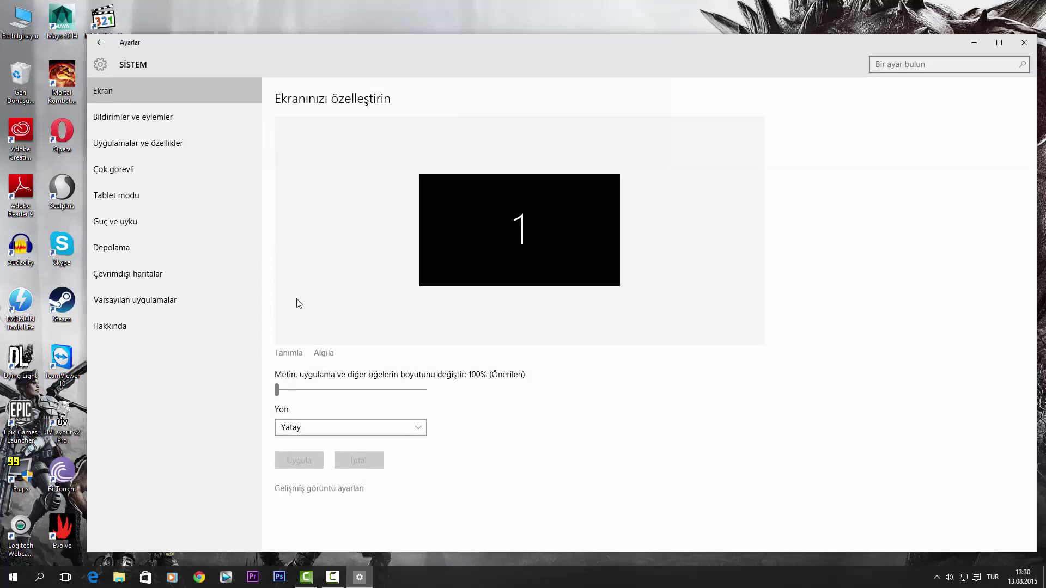
{"action": "left_click", "coordinate": [131, 118]}
{"action": "left_click", "coordinate": [133, 147]}
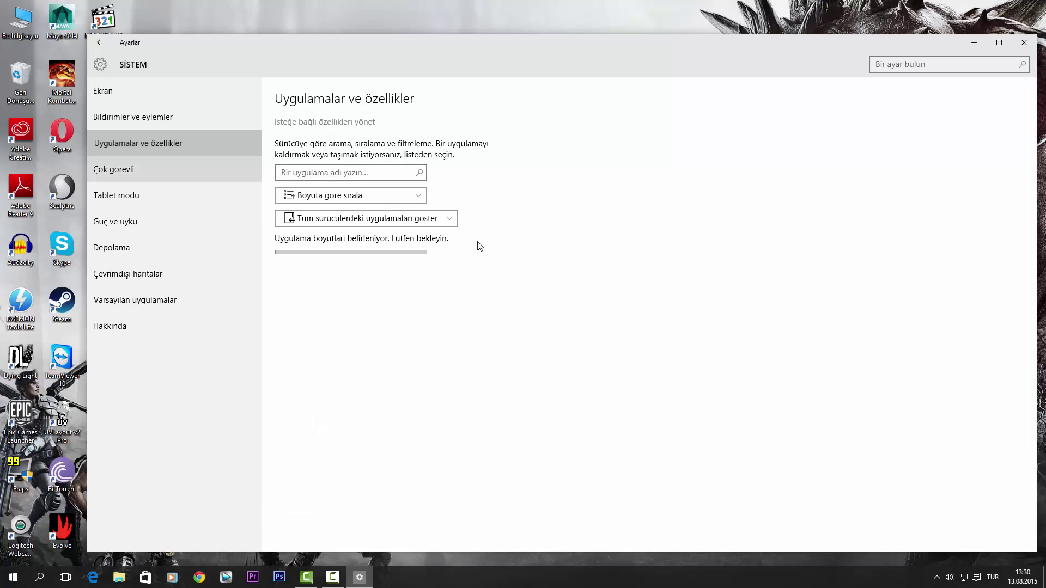
{"action": "left_click", "coordinate": [158, 172]}
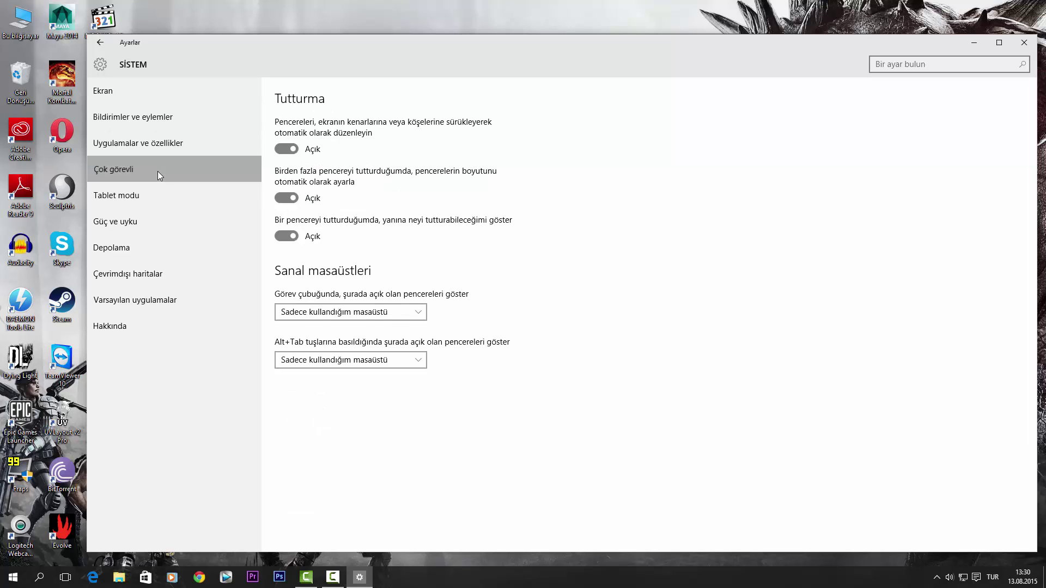
{"action": "left_click", "coordinate": [102, 43]}
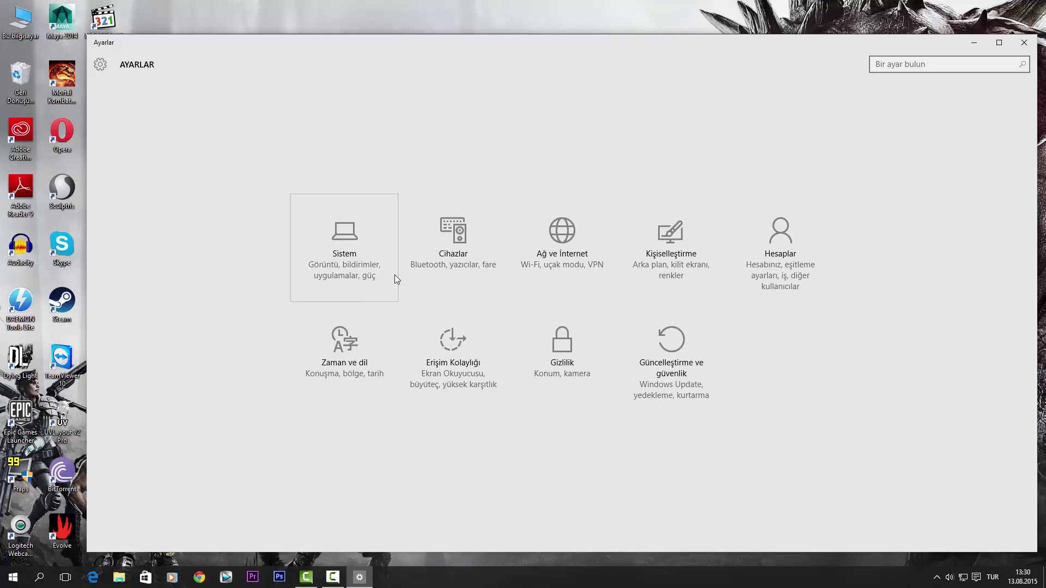
- View the Cihazlar and the Ağ ve İnternet settings, returning to the overview after each
{"action": "left_click", "coordinate": [479, 240]}
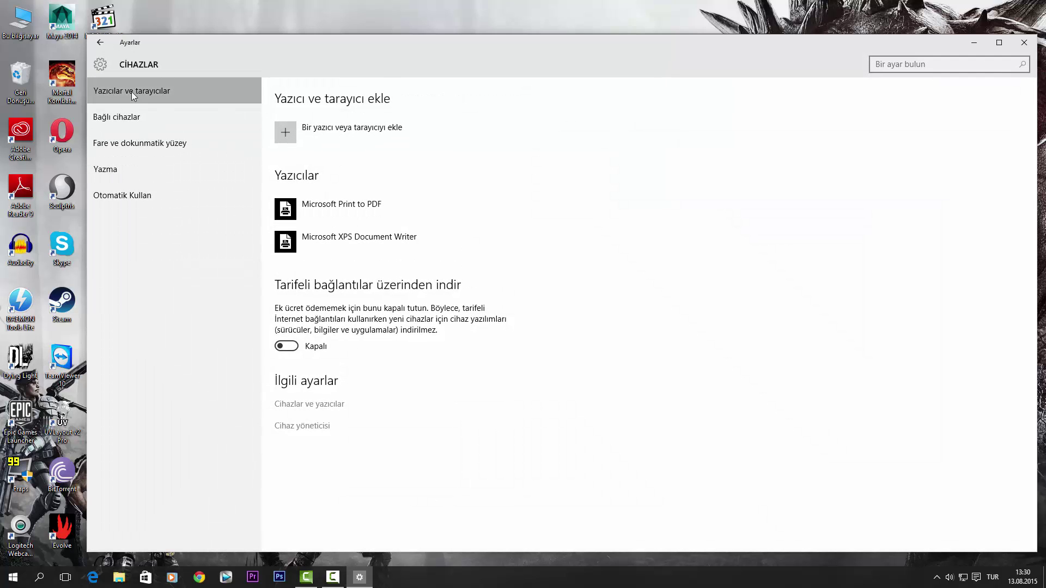
{"action": "left_click", "coordinate": [100, 43]}
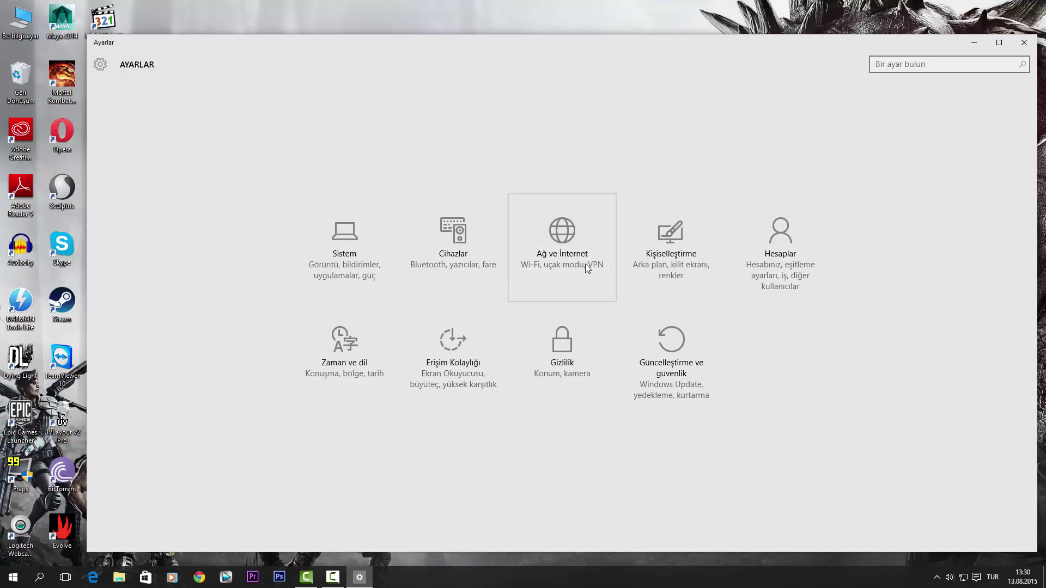
{"action": "left_click", "coordinate": [585, 264]}
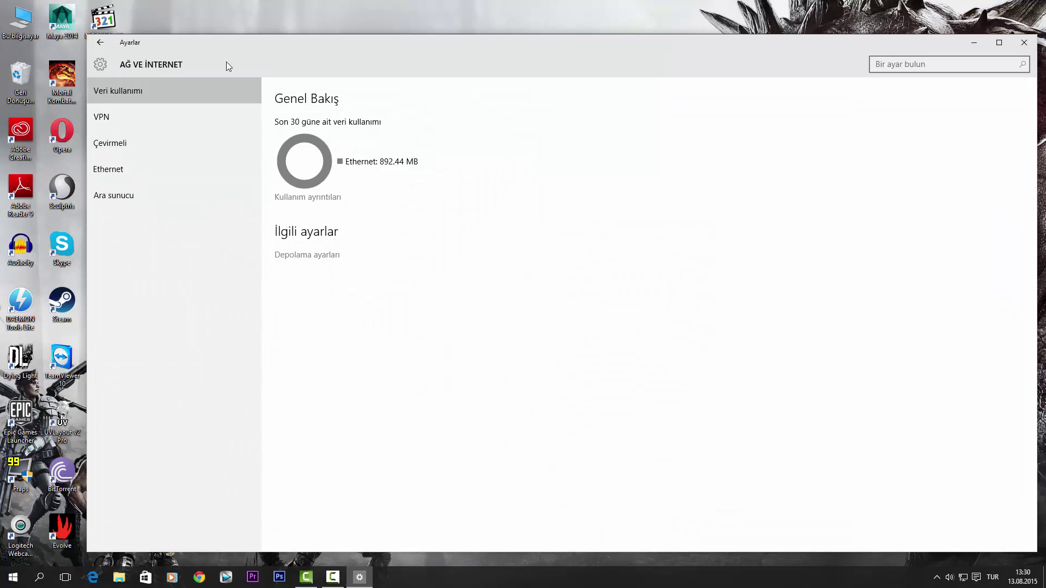
{"action": "left_click", "coordinate": [100, 43]}
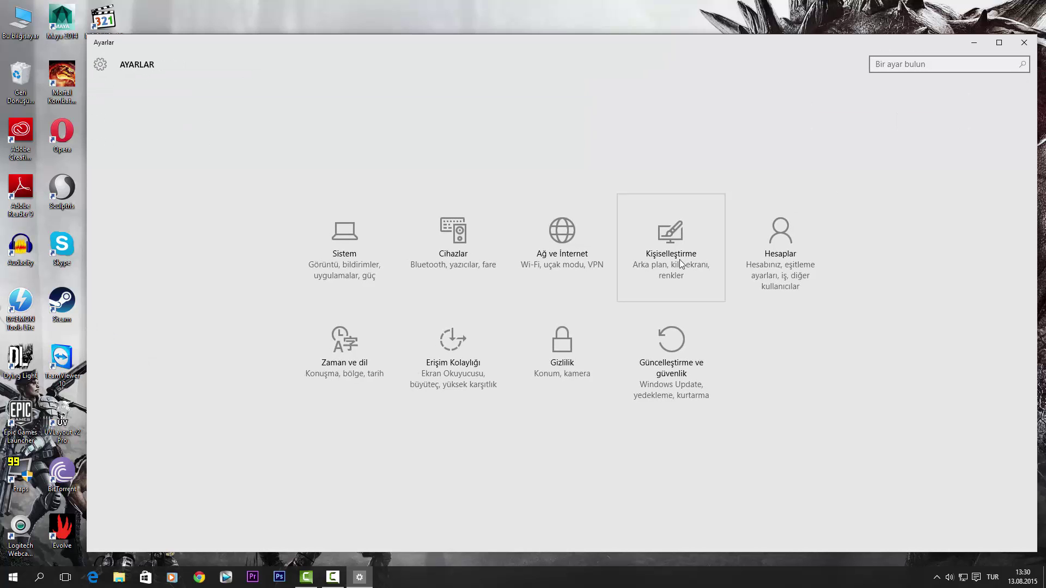
- View the Kişiselleştirme and the Güncelleştirme ve güvenlik settings, and close the Settings app
{"action": "left_click", "coordinate": [707, 279]}
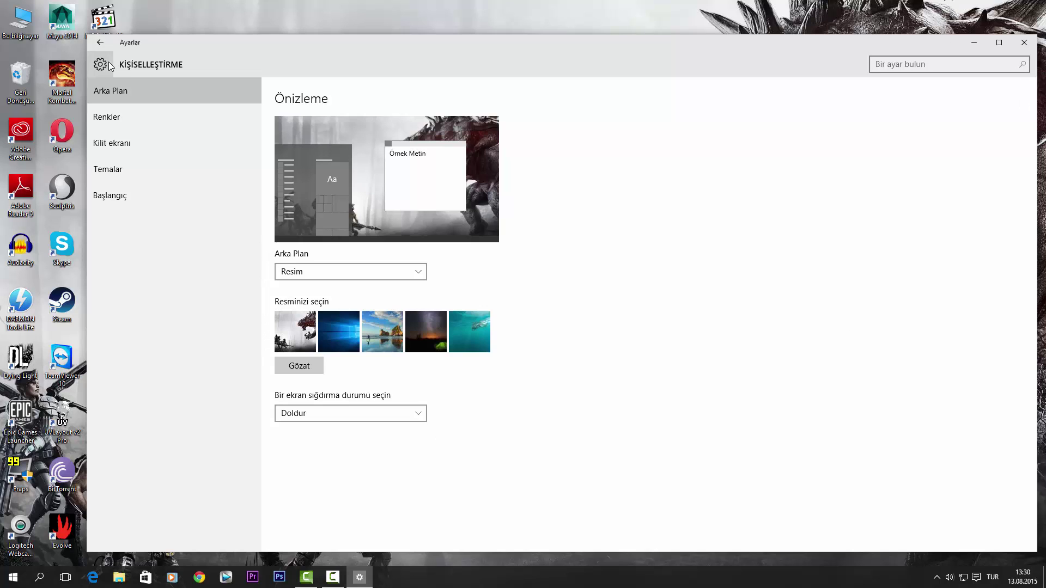
{"action": "left_click", "coordinate": [100, 43]}
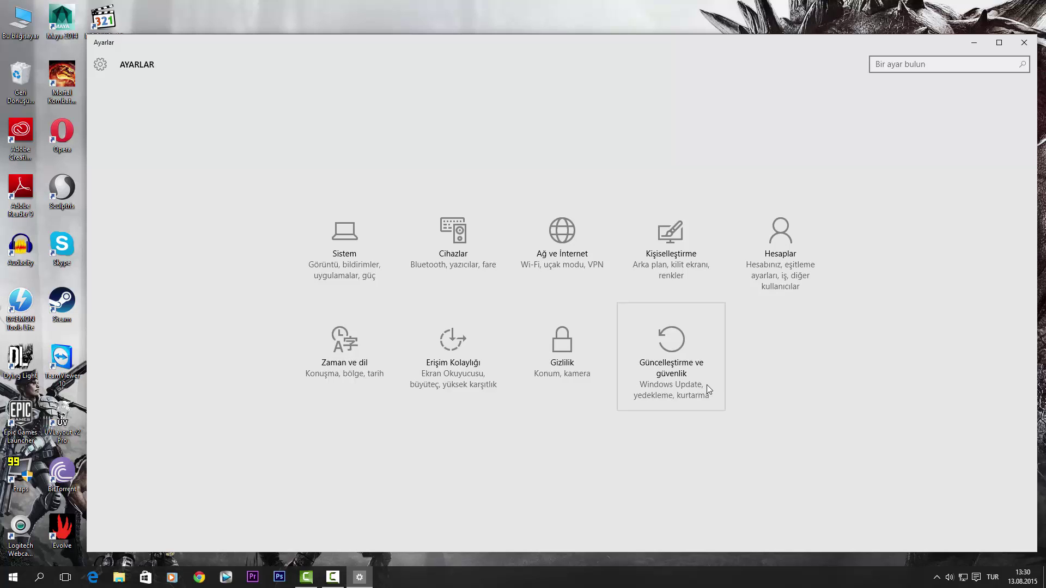
{"action": "left_click", "coordinate": [696, 364]}
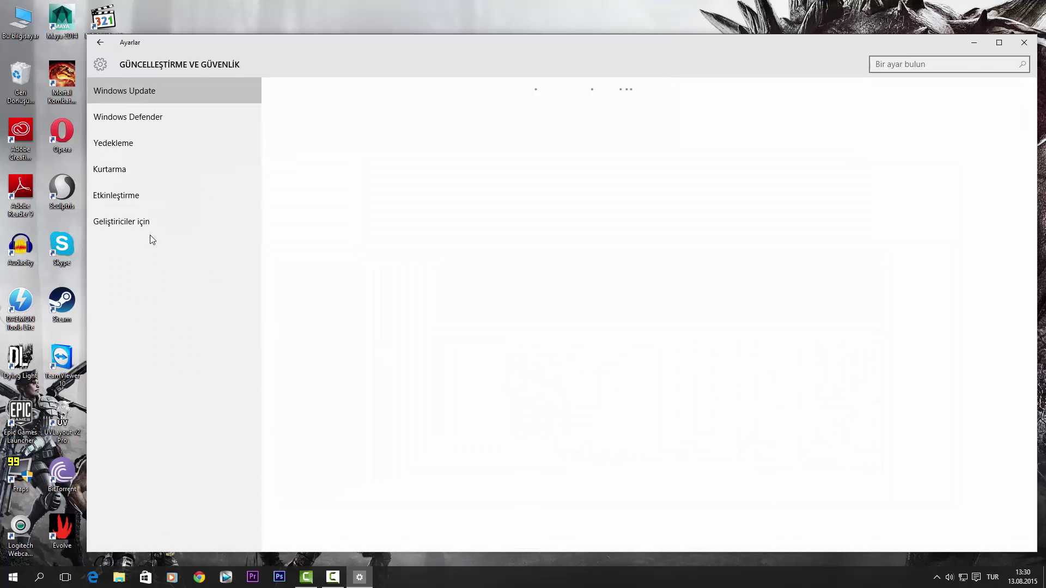
{"action": "left_click", "coordinate": [1024, 43]}
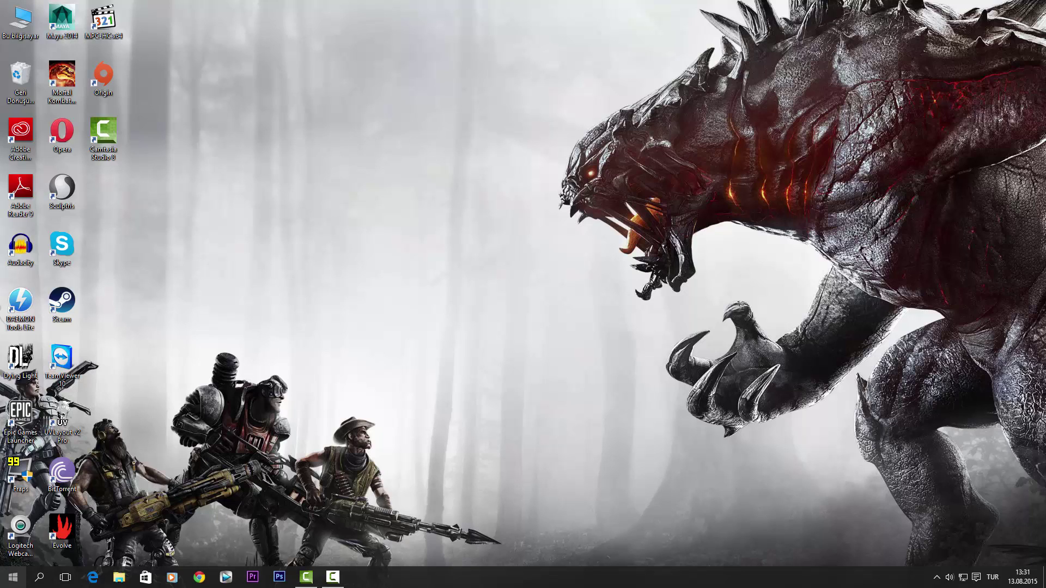
- Launch the Xbox, Groove Müzik and Filmler ve TV apps from the Start menu
{"action": "left_click", "coordinate": [13, 577]}
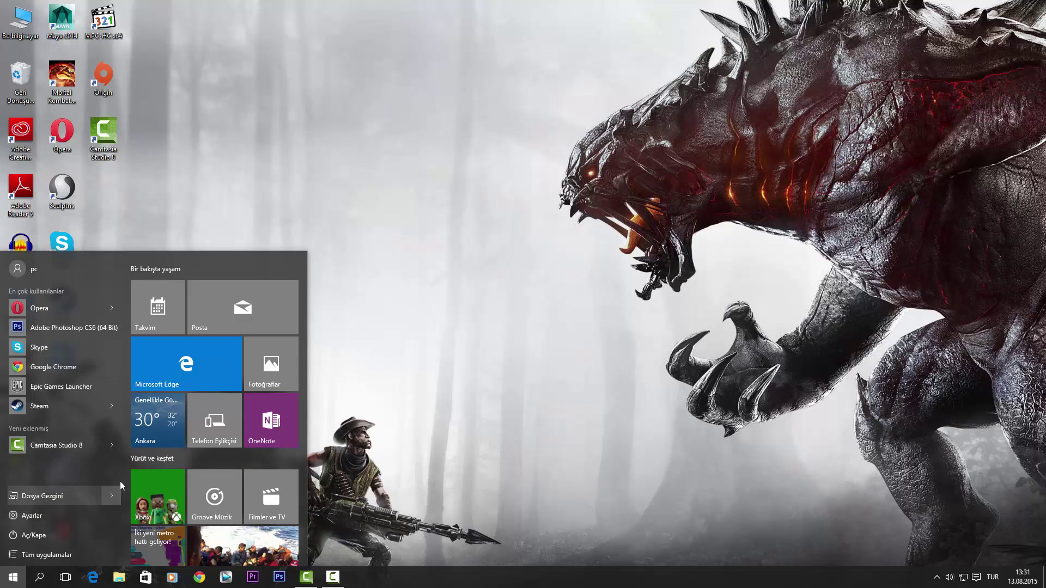
{"action": "left_click", "coordinate": [149, 491]}
{"action": "key", "text": "super"}
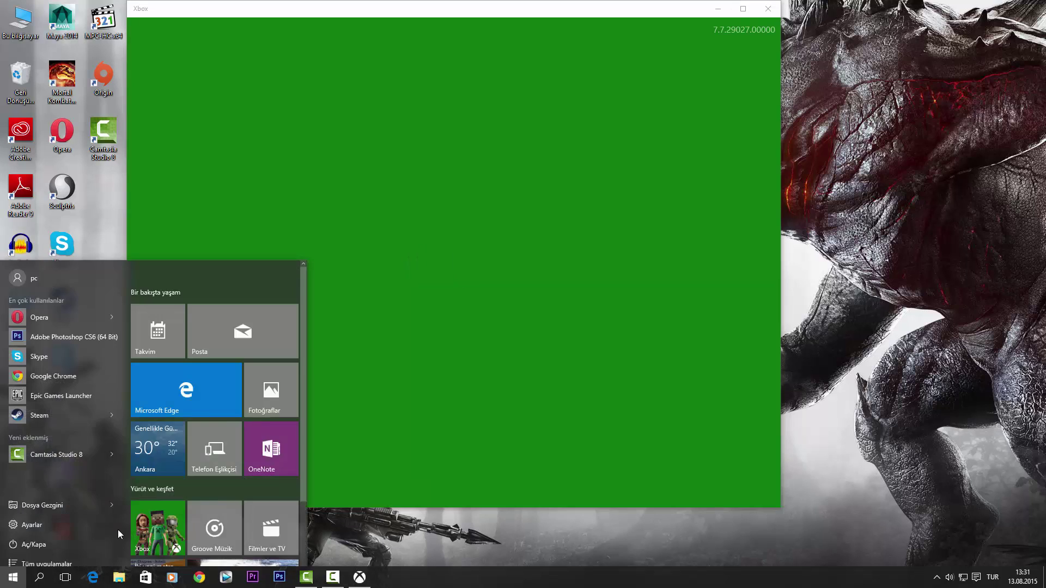
{"action": "left_click", "coordinate": [210, 521]}
{"action": "left_click", "coordinate": [13, 577]}
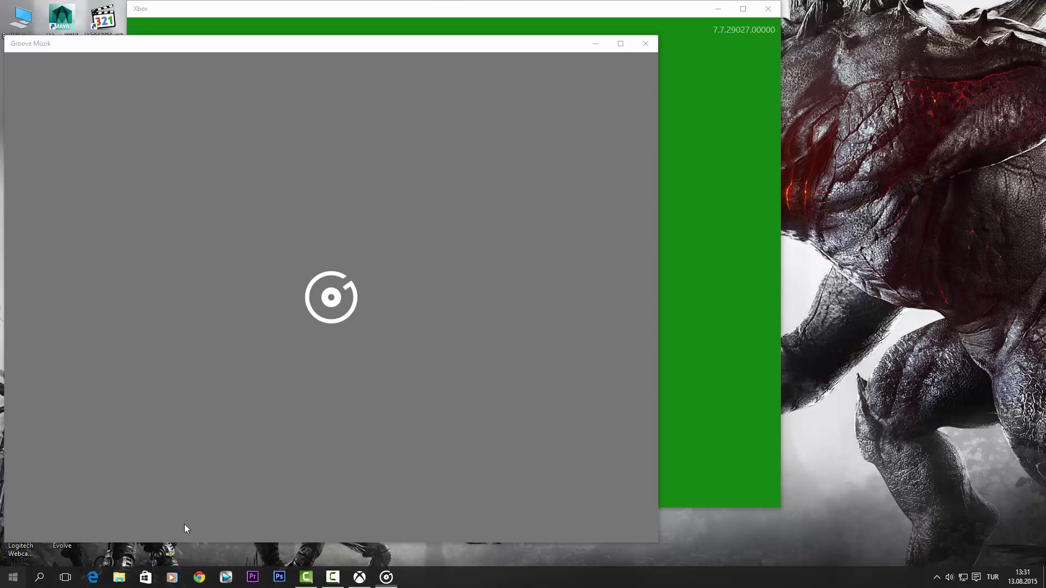
{"action": "left_click", "coordinate": [271, 497]}
{"action": "left_click", "coordinate": [13, 577]}
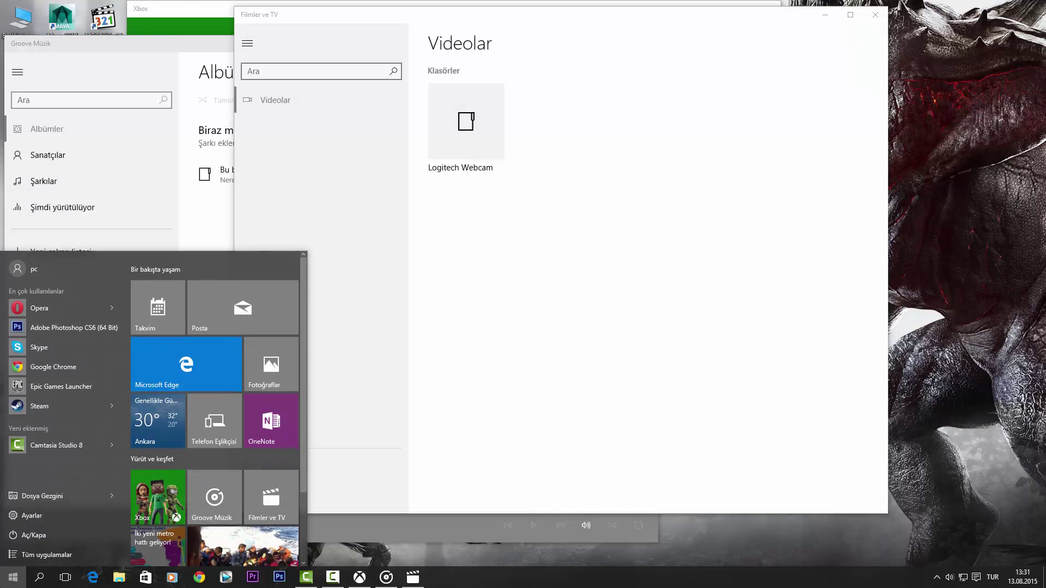
- Bring the Xbox window to the front and dismiss its account selection and sign-in dialogs
{"action": "left_click", "coordinate": [655, 54]}
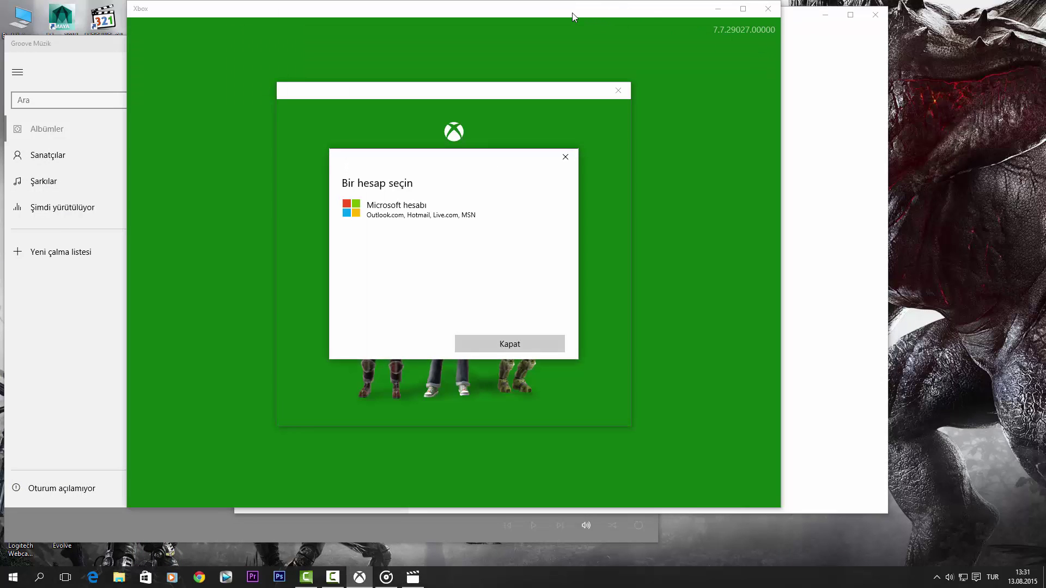
{"action": "left_click", "coordinate": [566, 157]}
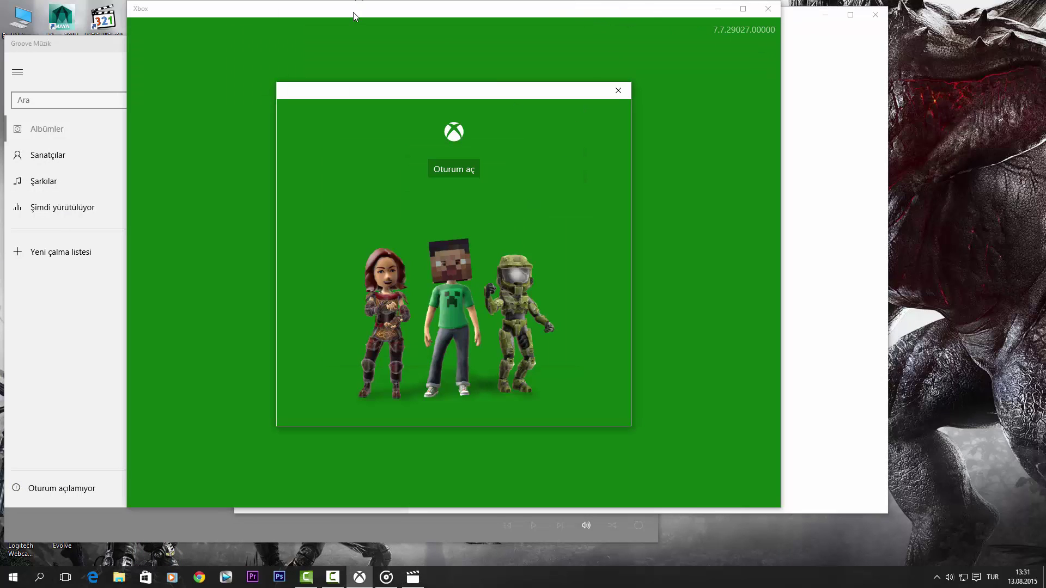
{"action": "left_click", "coordinate": [619, 93]}
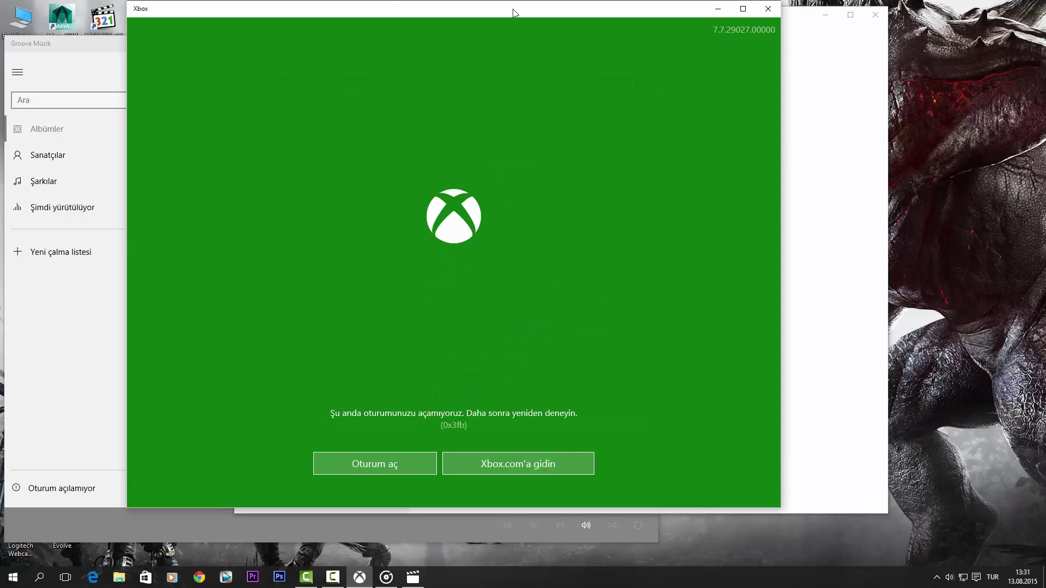
- Narrow the Xbox window and place it fully on screen along the right side of the desktop
{"action": "left_click_drag", "start_coordinate": [601, 11], "coordinate": [1022, 14]}
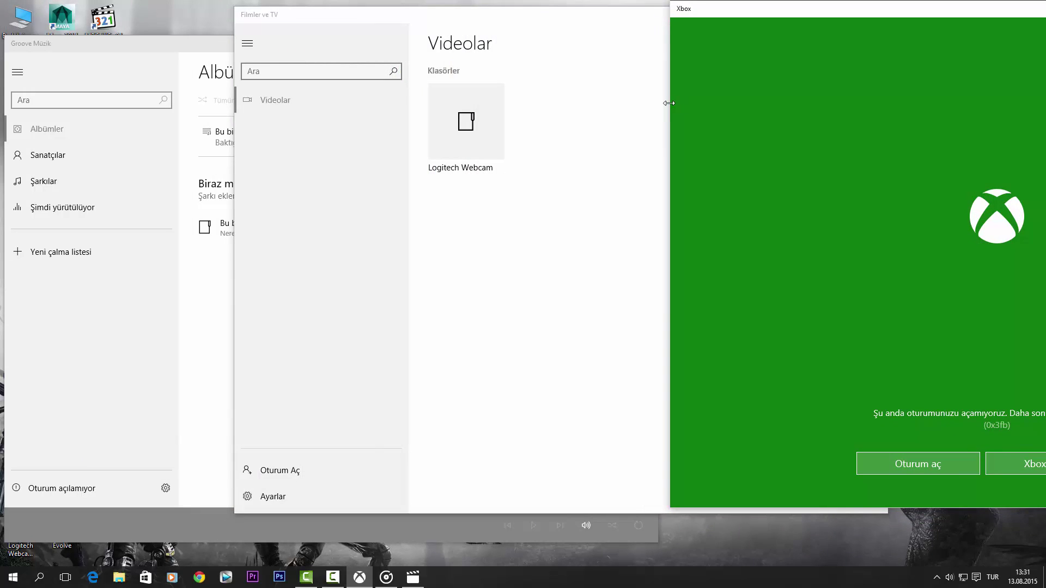
{"action": "left_click_drag", "start_coordinate": [669, 103], "coordinate": [864, 103]}
{"action": "left_click_drag", "start_coordinate": [957, 10], "coordinate": [681, 25]}
- Place the Groove Müzik window in the desktop's upper-left corner, resized to about half the screen width and reaching down to the taskbar
{"action": "left_click", "coordinate": [105, 43]}
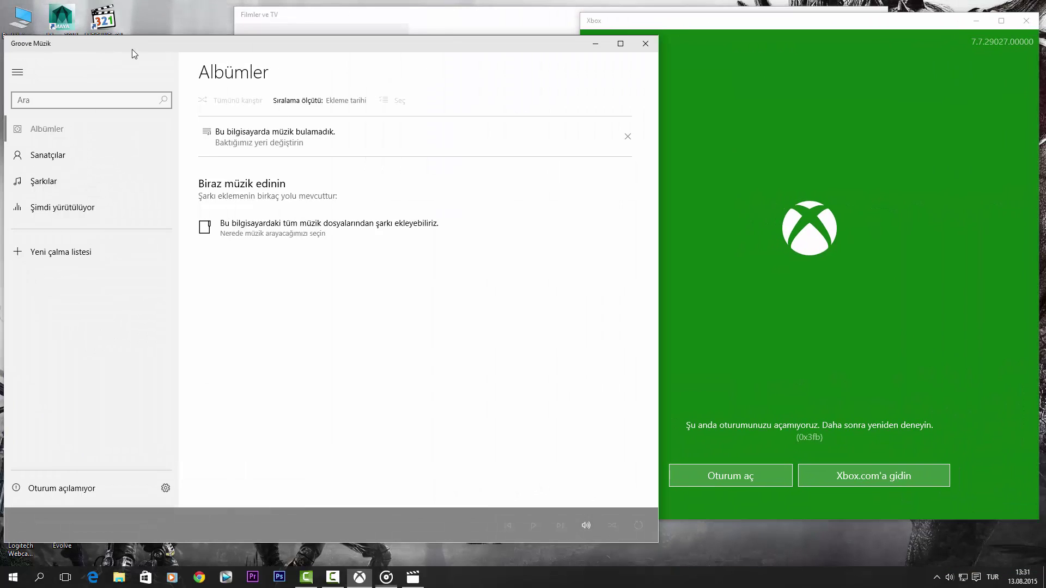
{"action": "left_click_drag", "start_coordinate": [658, 177], "coordinate": [276, 177]}
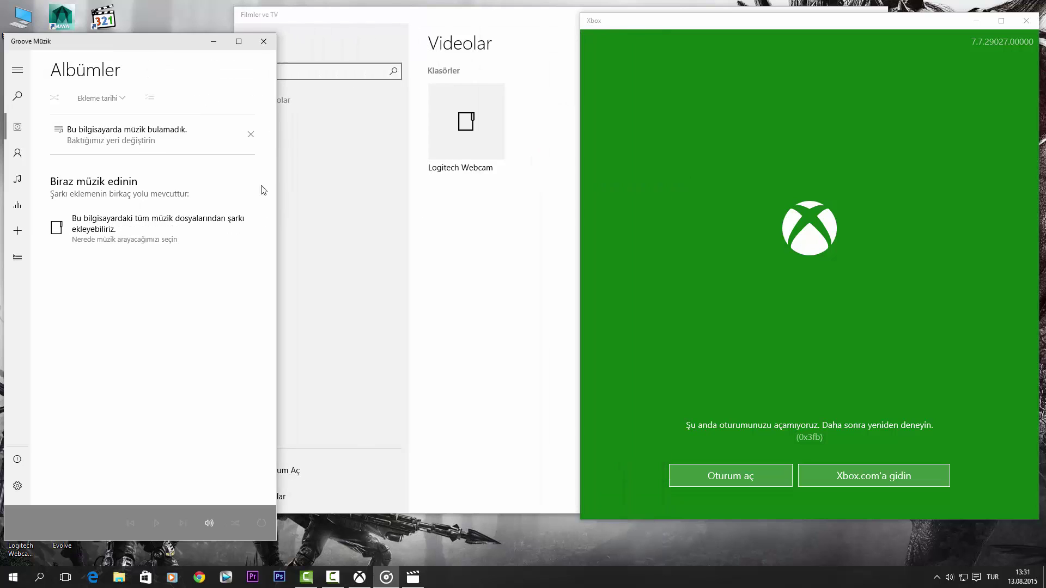
{"action": "left_click_drag", "start_coordinate": [129, 44], "coordinate": [118, 11]}
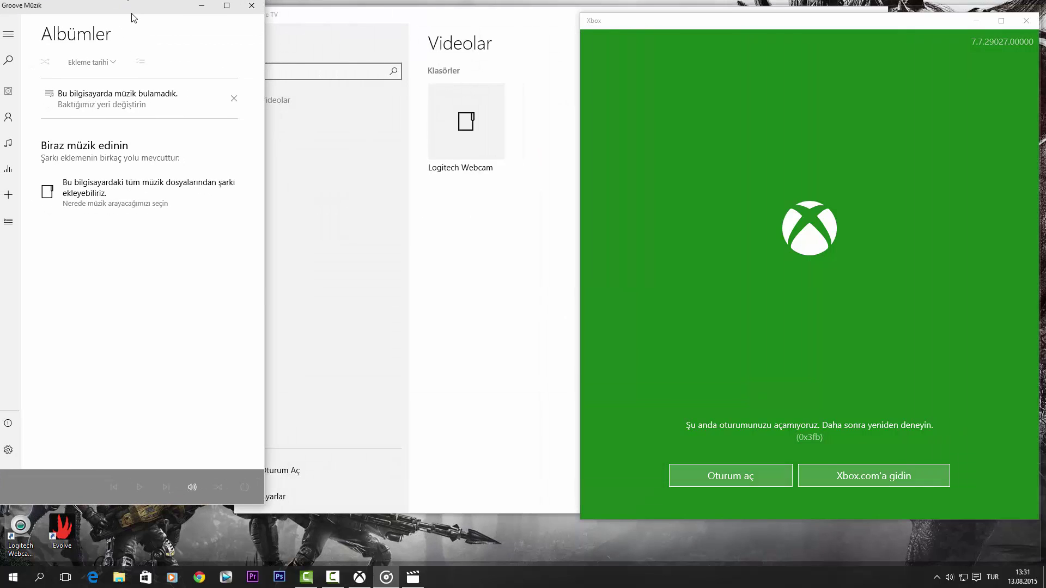
{"action": "left_click_drag", "start_coordinate": [267, 118], "coordinate": [527, 116]}
{"action": "left_click_drag", "start_coordinate": [61, 14], "coordinate": [23, 12]}
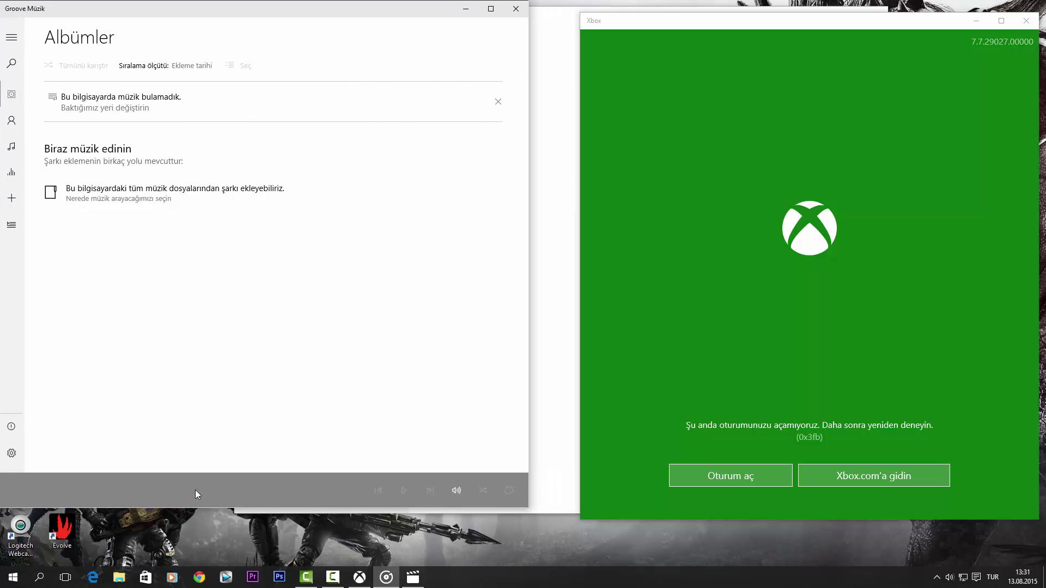
{"action": "mouse_move", "coordinate": [203, 9]}
{"action": "left_mouse_down"}
{"action": "mouse_move", "coordinate": [174, 9]}
{"action": "mouse_move", "coordinate": [205, 7]}
{"action": "left_mouse_up"}
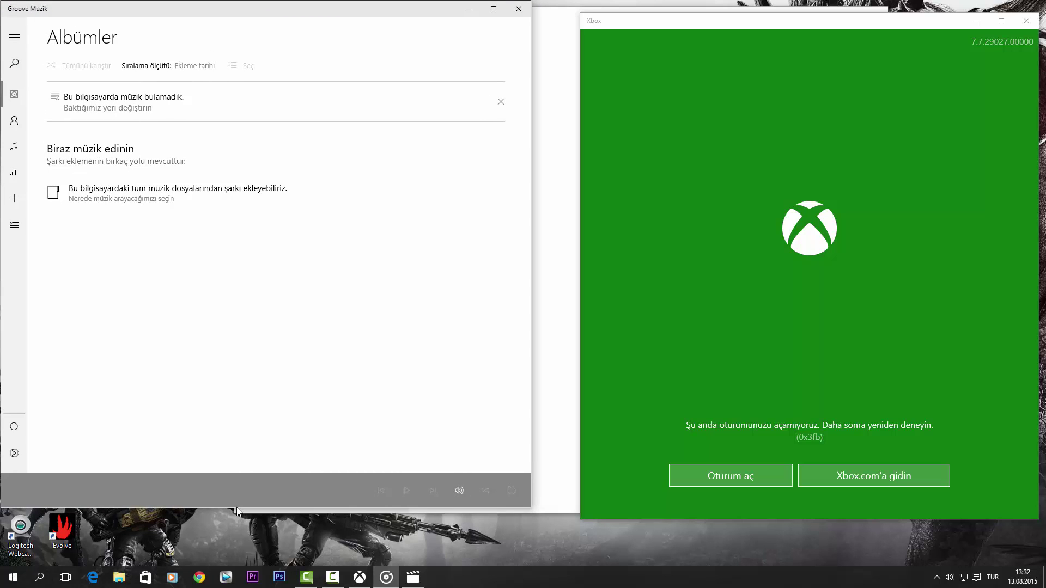
{"action": "left_click_drag", "start_coordinate": [237, 510], "coordinate": [238, 565]}
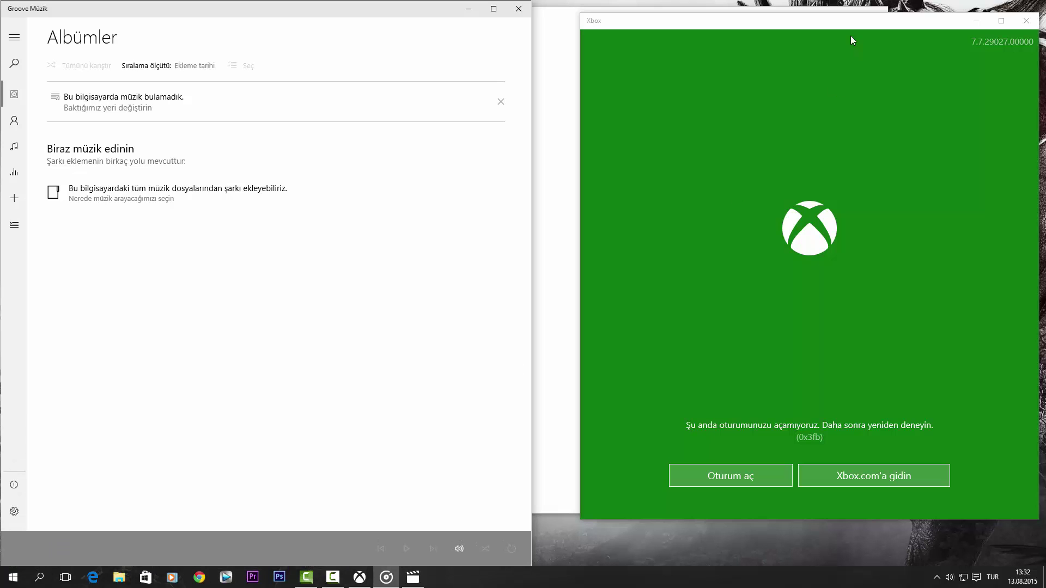
- Place the Xbox window directly beside Groove Müzik, resized to fill the desktop's right half down to the taskbar
{"action": "left_click_drag", "start_coordinate": [834, 15], "coordinate": [789, 10]}
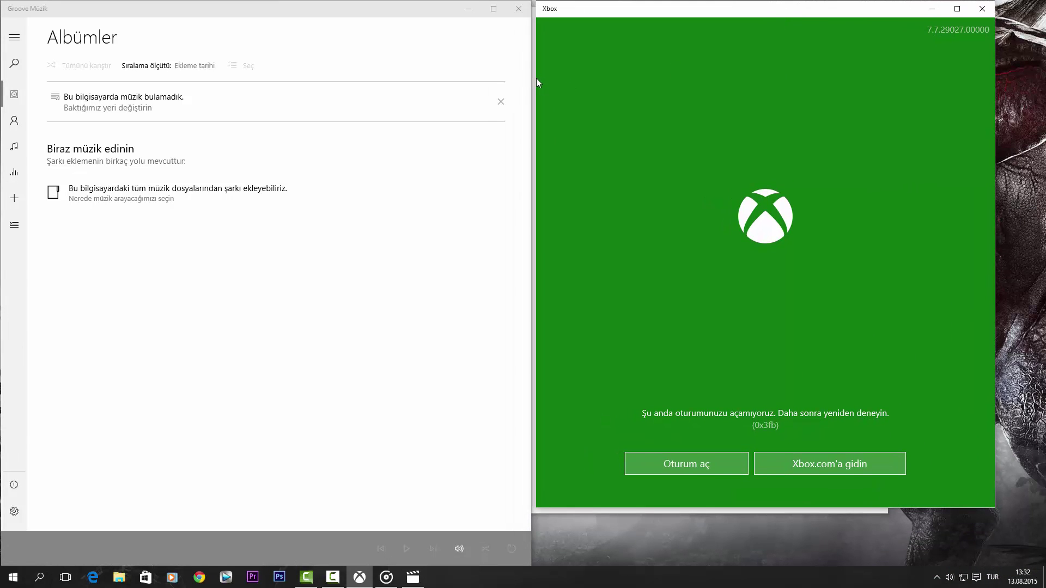
{"action": "left_click_drag", "start_coordinate": [536, 77], "coordinate": [530, 64]}
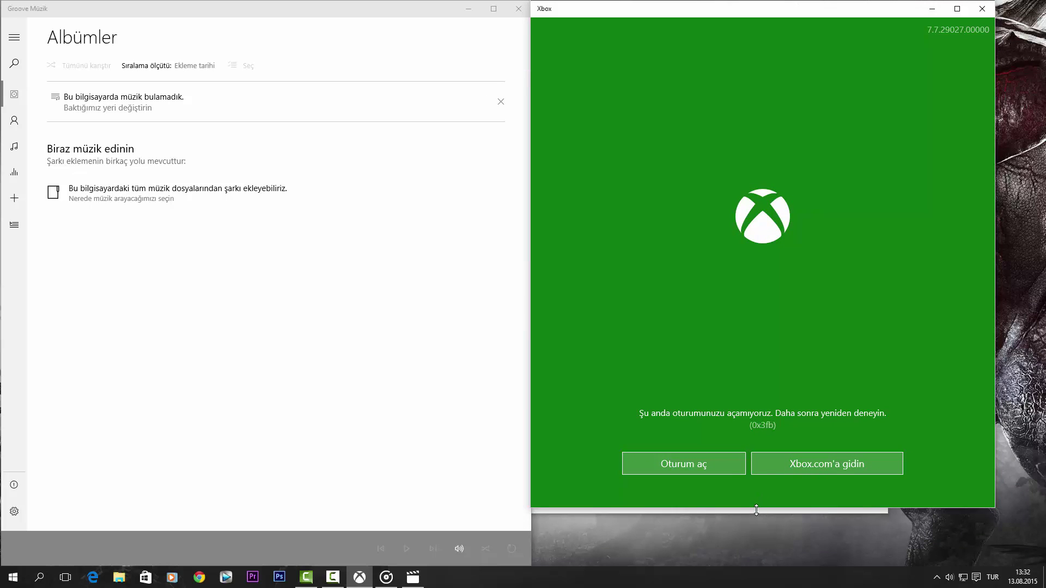
{"action": "left_click_drag", "start_coordinate": [756, 510], "coordinate": [754, 567]}
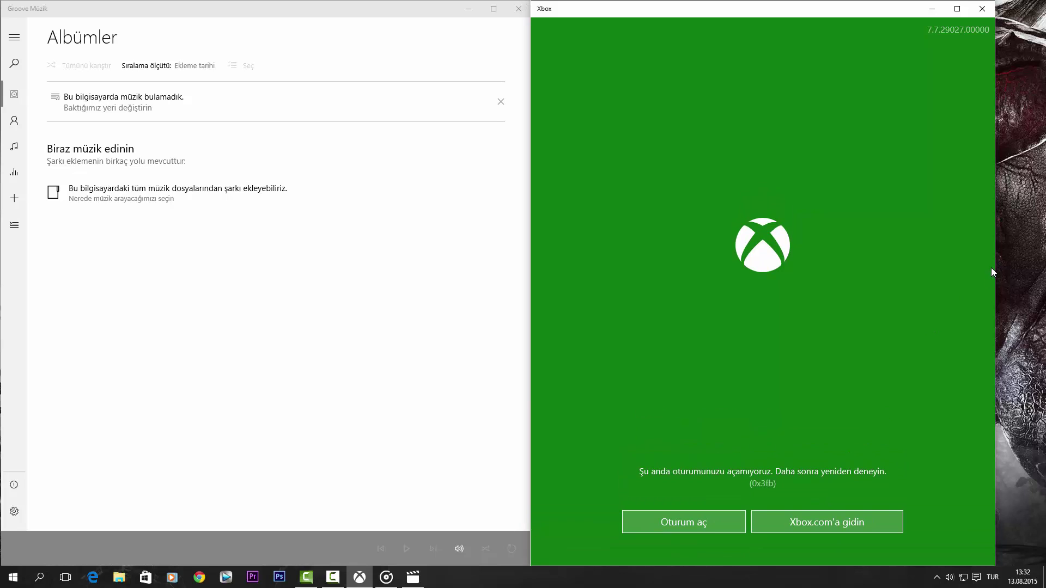
{"action": "left_click_drag", "start_coordinate": [993, 269], "coordinate": [1044, 269]}
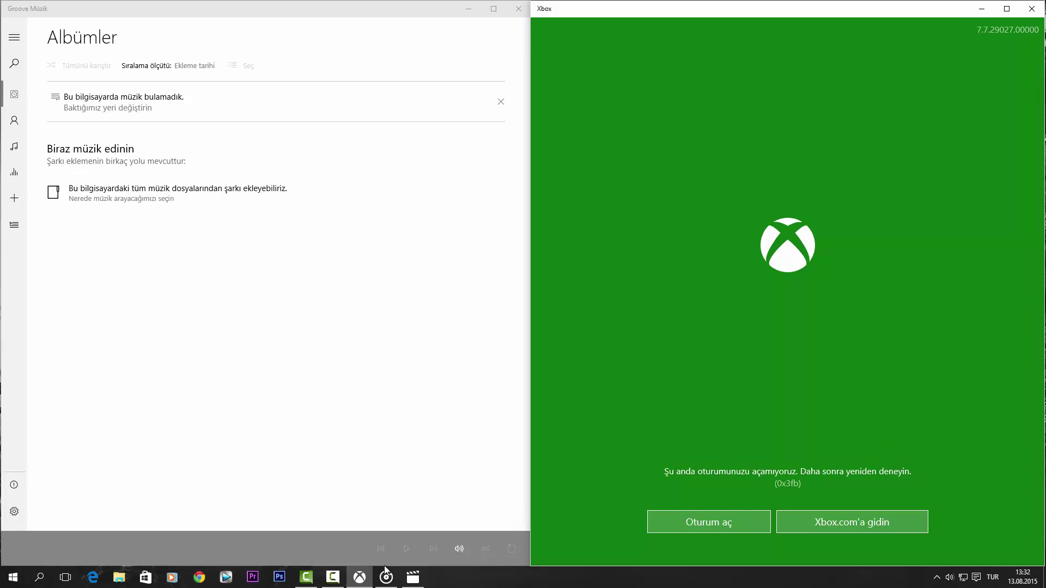
- Bring the Filmler ve TV window to the front and move it to the desktop's lower middle
{"action": "left_click", "coordinate": [413, 577]}
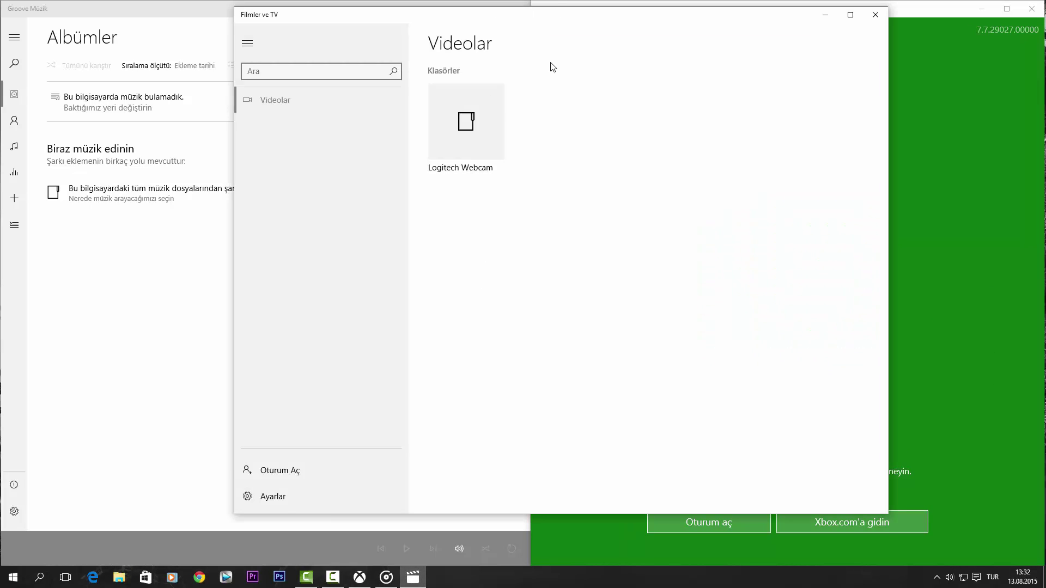
{"action": "left_click_drag", "start_coordinate": [552, 14], "coordinate": [498, 328]}
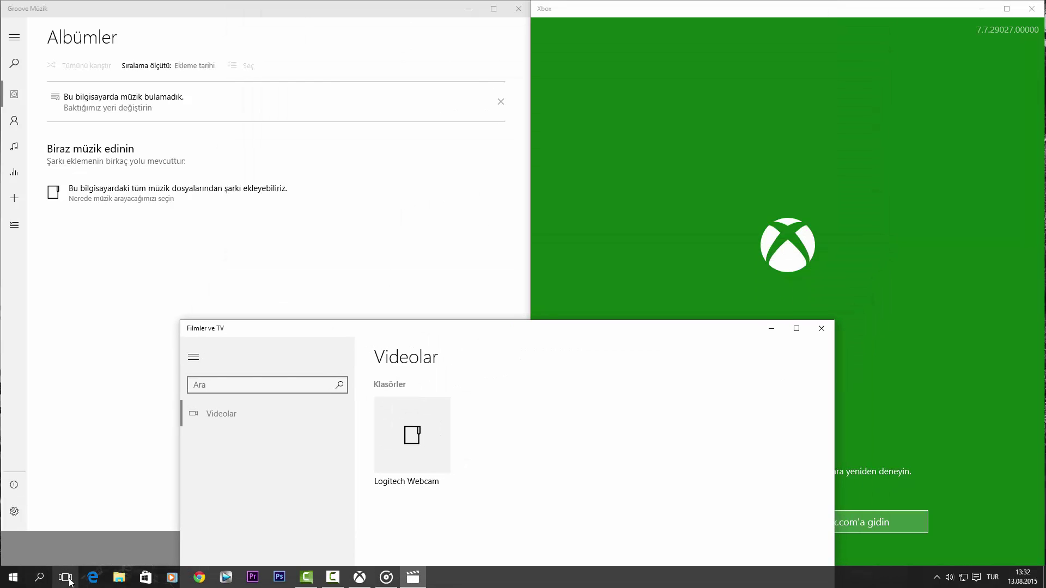
- Create a second virtual desktop through Task View and switch to it
{"action": "left_click", "coordinate": [68, 578]}
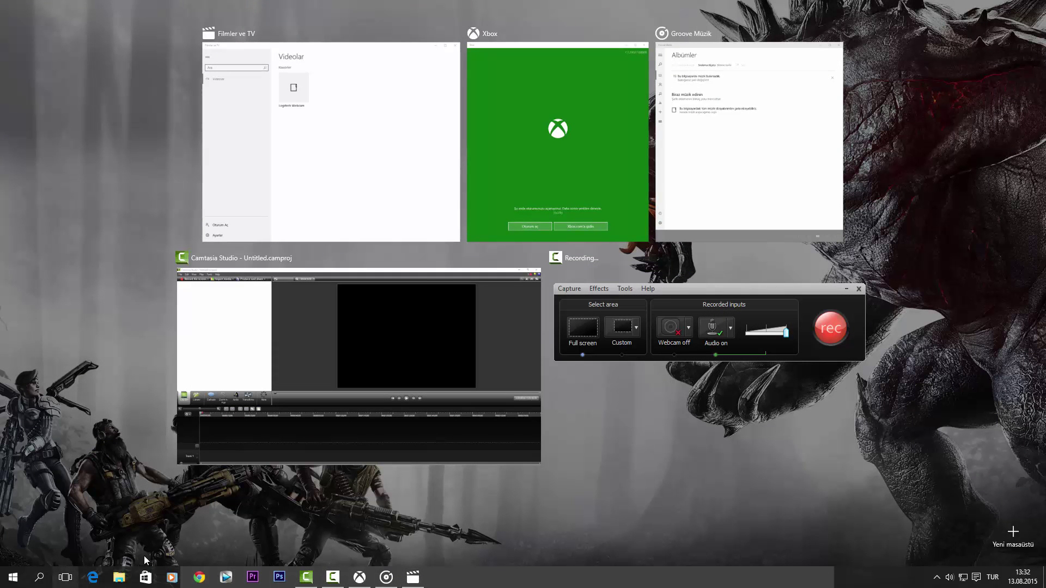
{"action": "left_click", "coordinate": [1011, 535]}
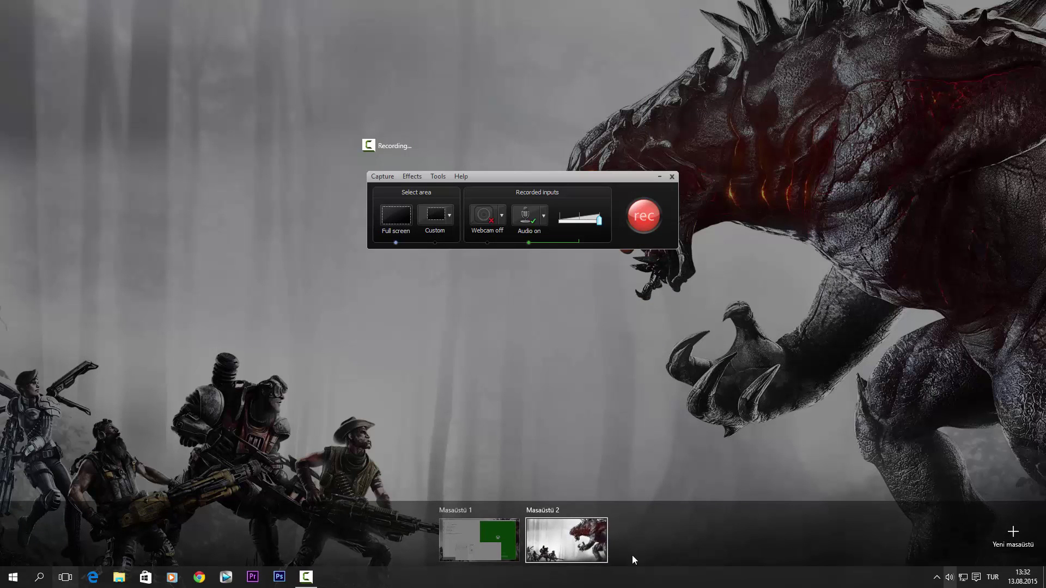
{"action": "left_click", "coordinate": [577, 542]}
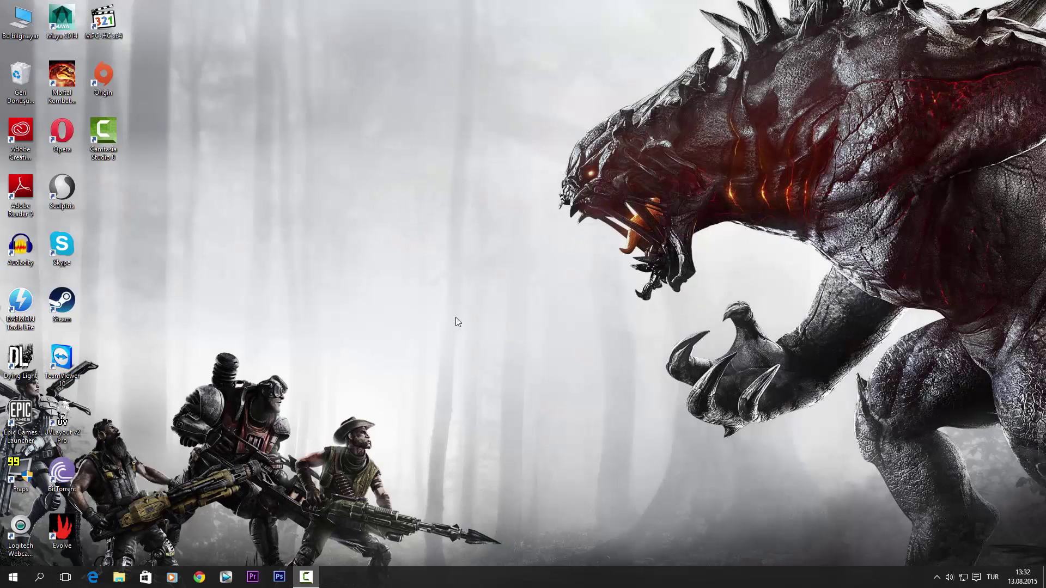
- Launch the Mağaza, Haber and Finans apps from the Start menu on the second desktop
{"action": "left_click", "coordinate": [13, 577]}
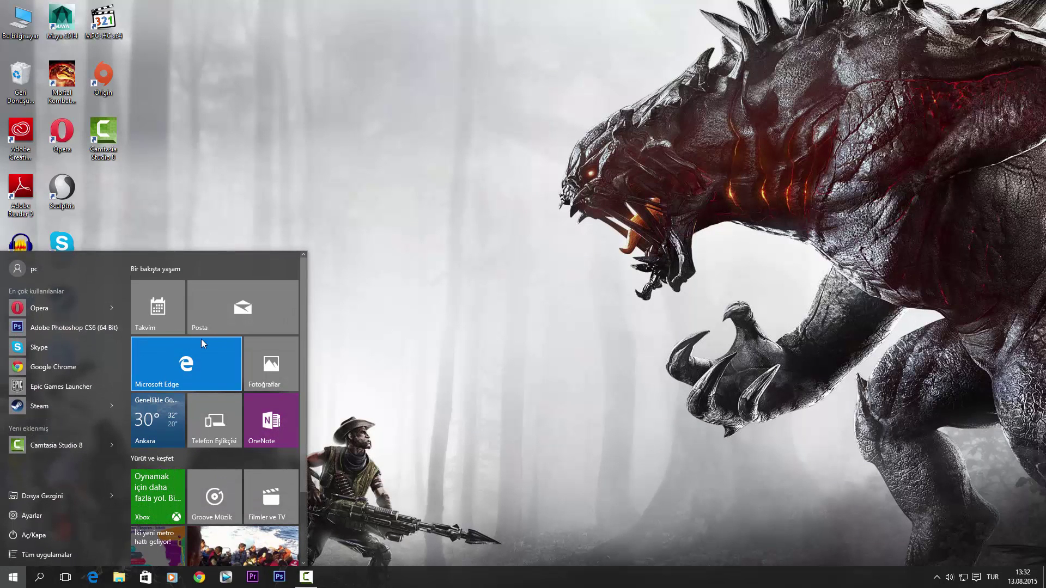
{"action": "scroll", "coordinate": [250, 424], "scroll_direction": "down", "scroll_amount": 2}
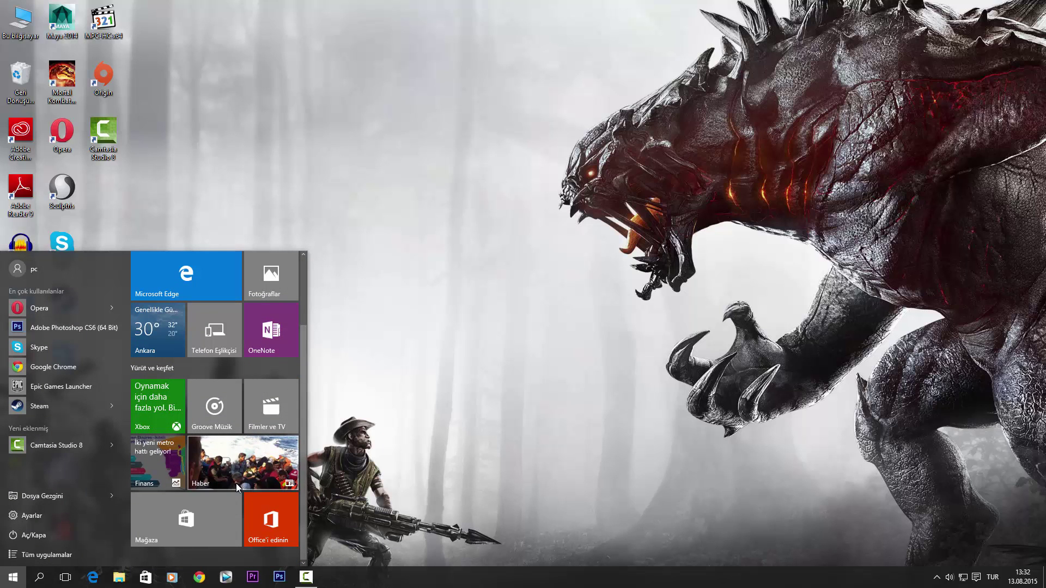
{"action": "left_click", "coordinate": [182, 531]}
{"action": "left_click", "coordinate": [13, 577]}
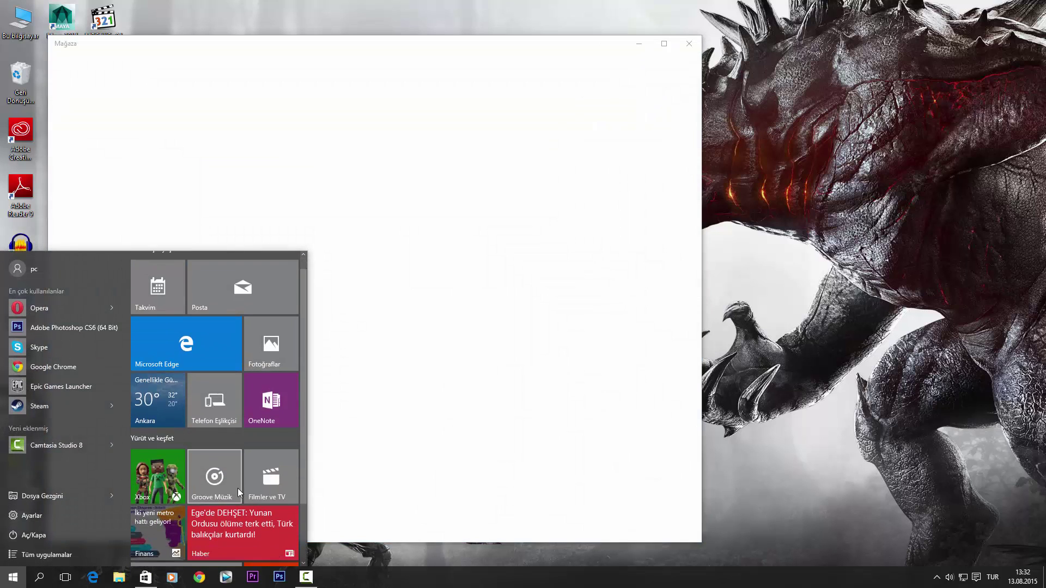
{"action": "scroll", "coordinate": [238, 488], "scroll_direction": "down", "scroll_amount": 2}
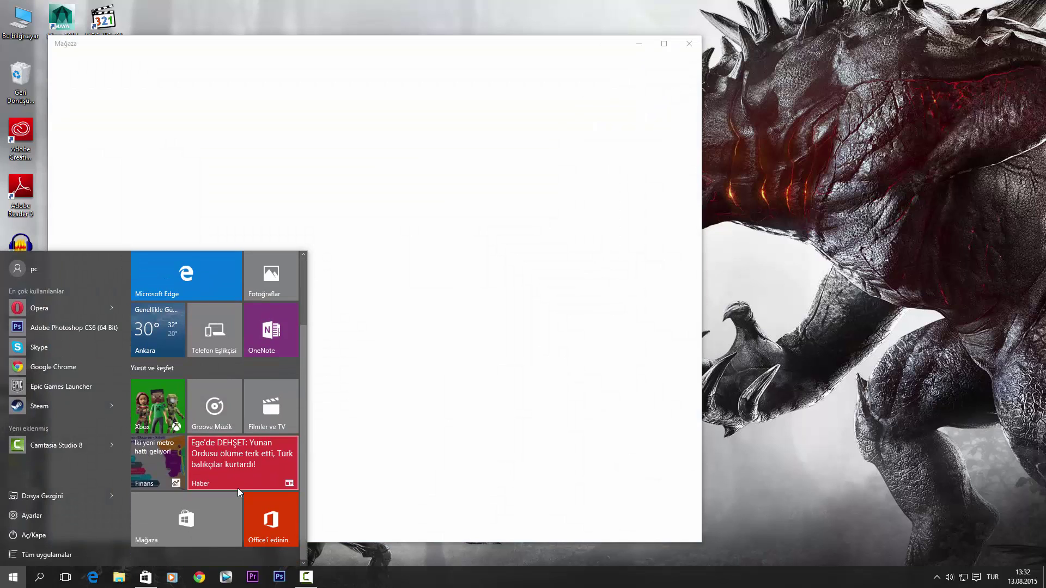
{"action": "left_click", "coordinate": [205, 484]}
{"action": "left_click", "coordinate": [13, 577]}
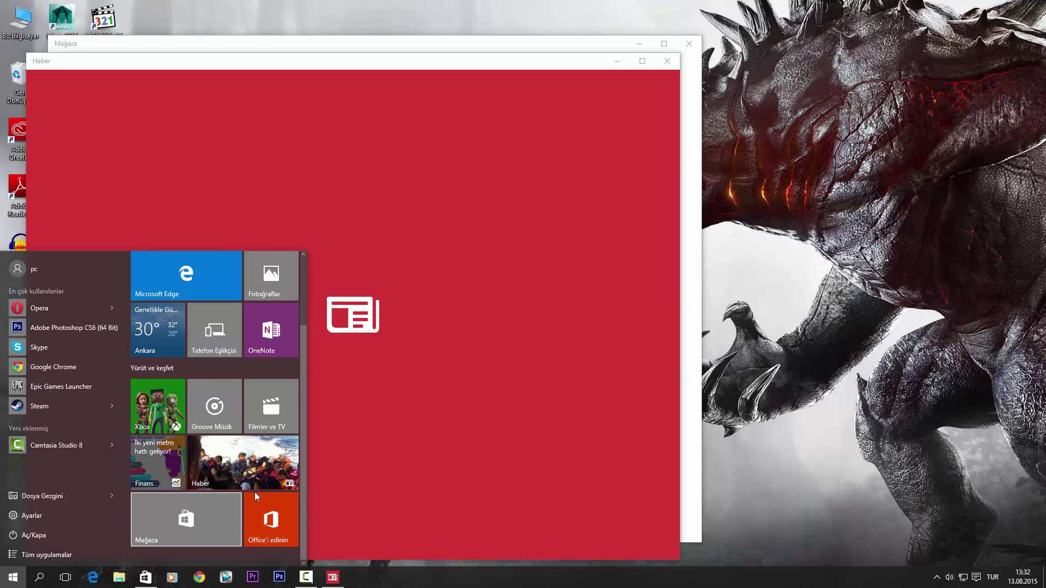
{"action": "left_click", "coordinate": [153, 463]}
- Arrange Finans at the upper right, Haber at the upper left, and Mağaza below them, widened to the full desktop width
{"action": "key", "text": "super+Right"}
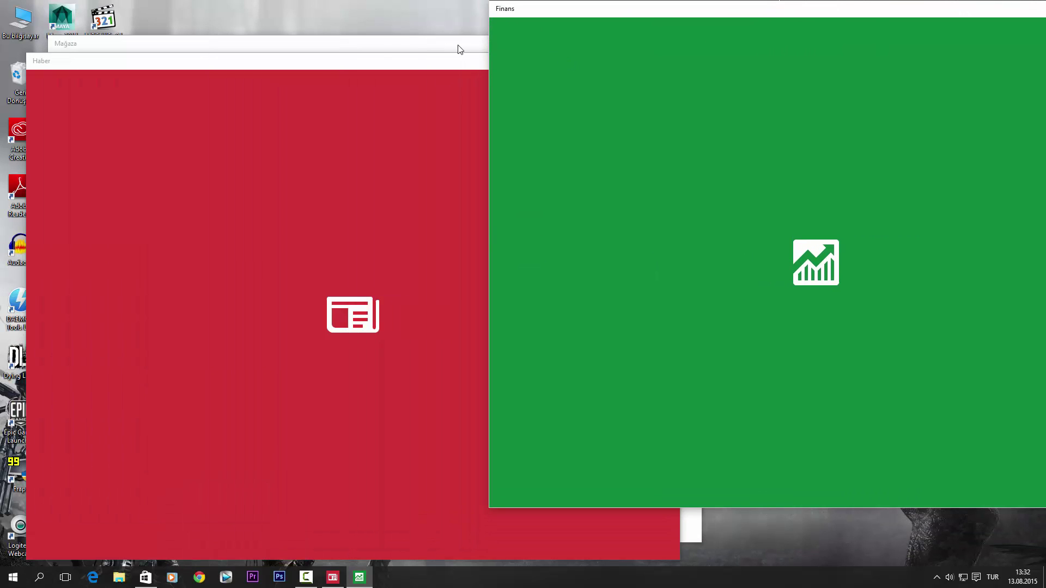
{"action": "left_click_drag", "start_coordinate": [306, 37], "coordinate": [545, 240]}
{"action": "left_click_drag", "start_coordinate": [218, 37], "coordinate": [319, 24]}
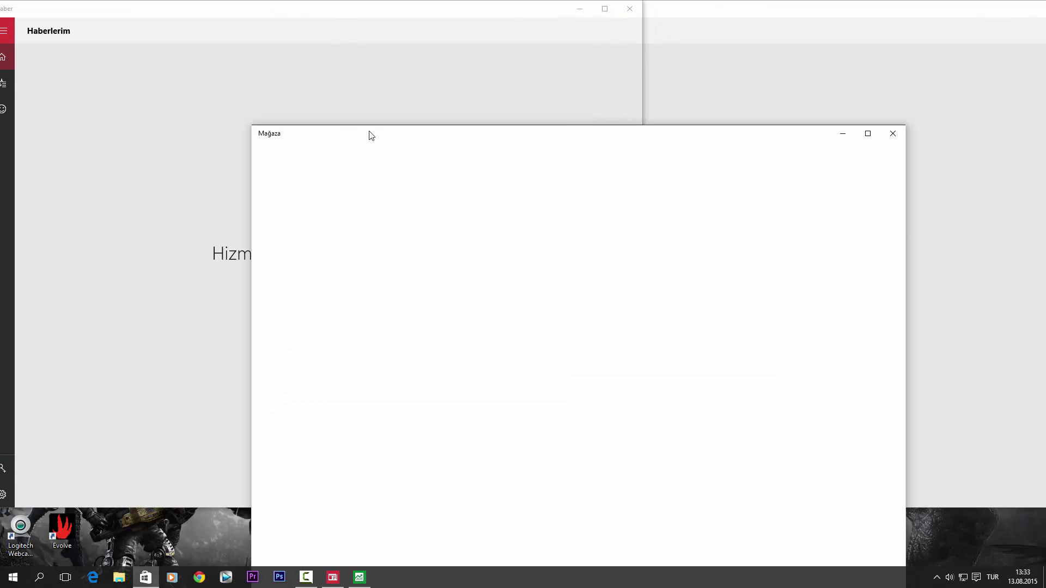
{"action": "left_click_drag", "start_coordinate": [252, 181], "coordinate": [0, 205]}
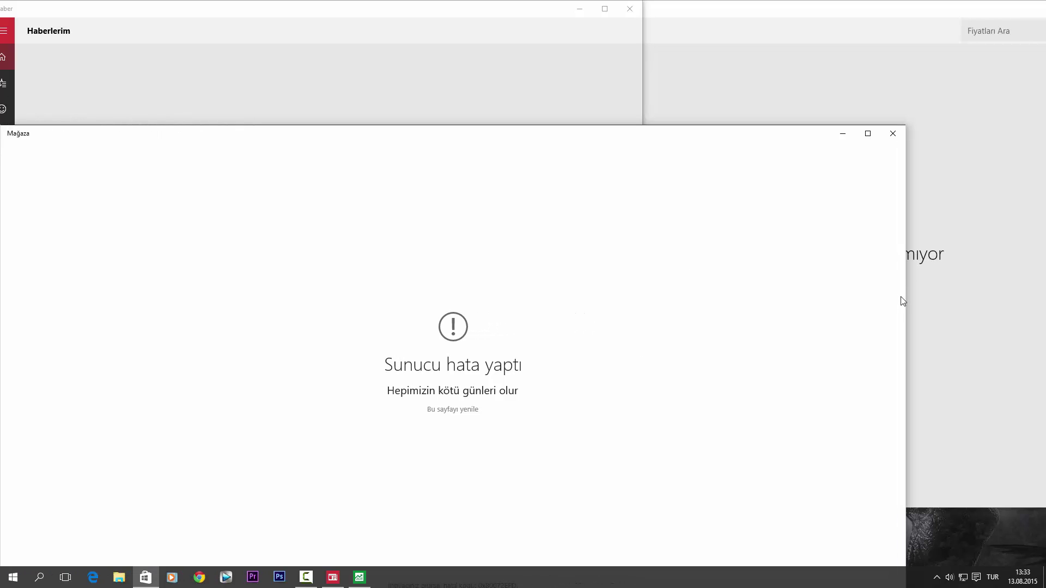
{"action": "left_click_drag", "start_coordinate": [905, 297], "coordinate": [1045, 289]}
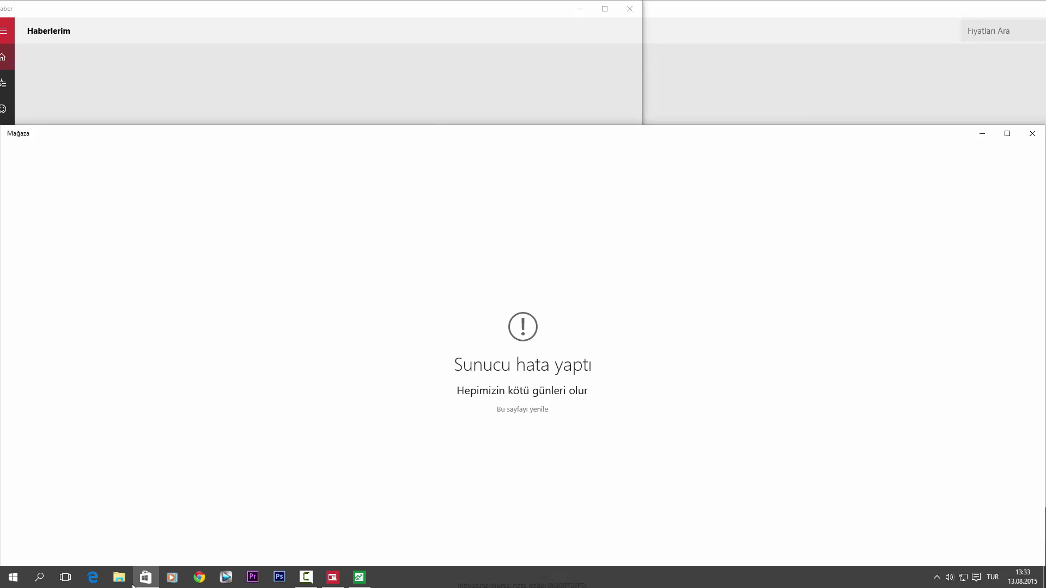
- Switch back to Masaüstü 1 through Task View
{"action": "mouse_move", "coordinate": [148, 585]}
{"action": "left_click", "coordinate": [65, 580]}
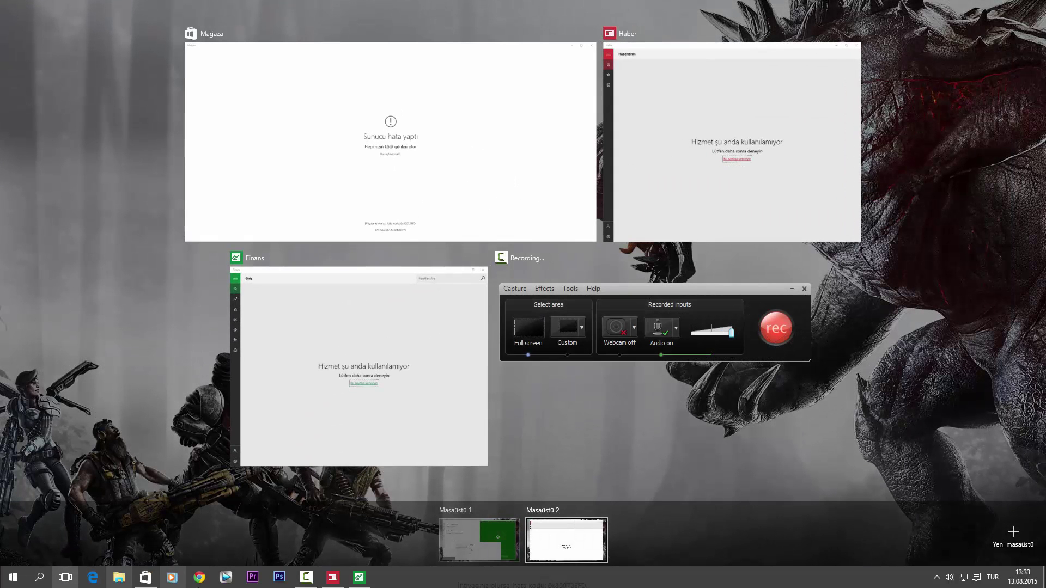
{"action": "left_click", "coordinate": [461, 559]}
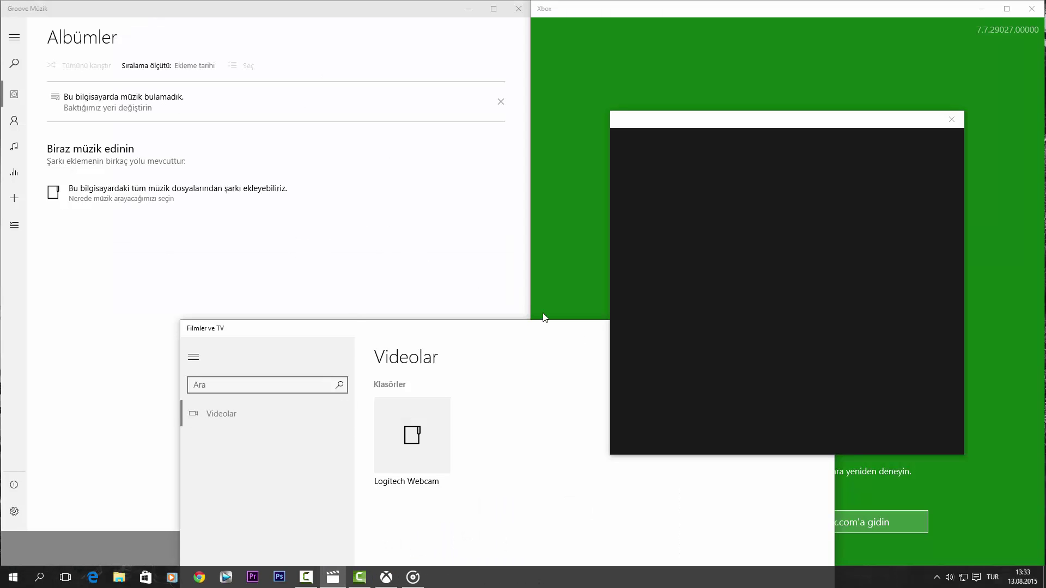
{"action": "left_click_drag", "start_coordinate": [551, 335], "coordinate": [179, 284]}
{"action": "left_click", "coordinate": [448, 277]}
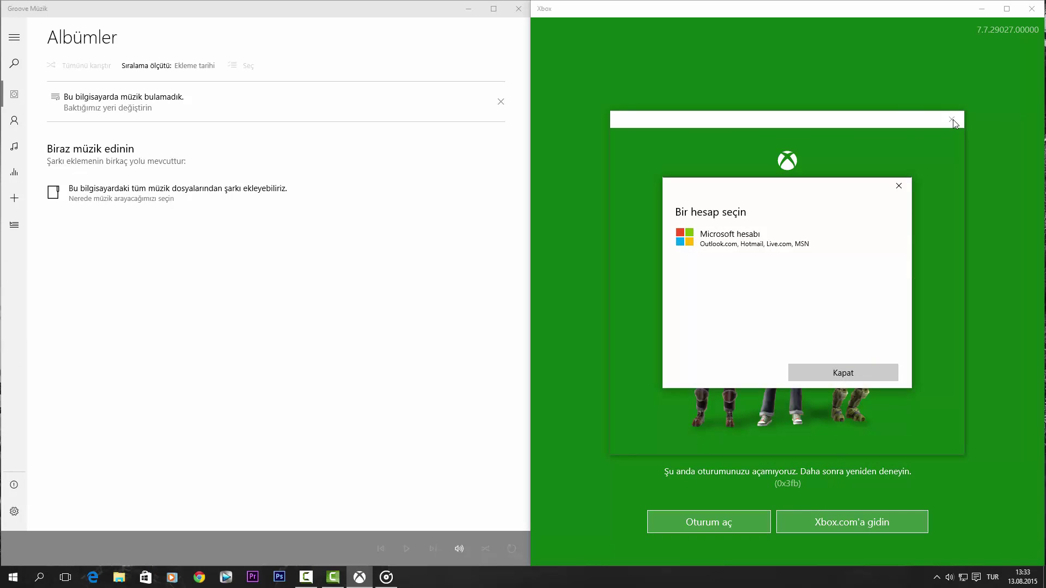
{"action": "left_click", "coordinate": [952, 119]}
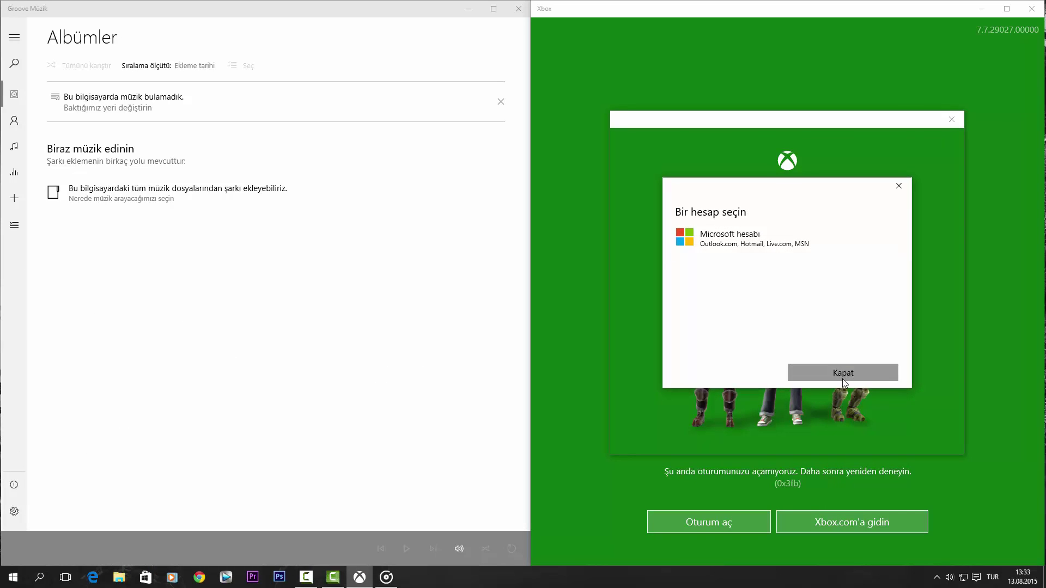
{"action": "left_click", "coordinate": [842, 373]}
{"action": "left_click", "coordinate": [952, 121]}
{"action": "left_click", "coordinate": [1032, 9]}
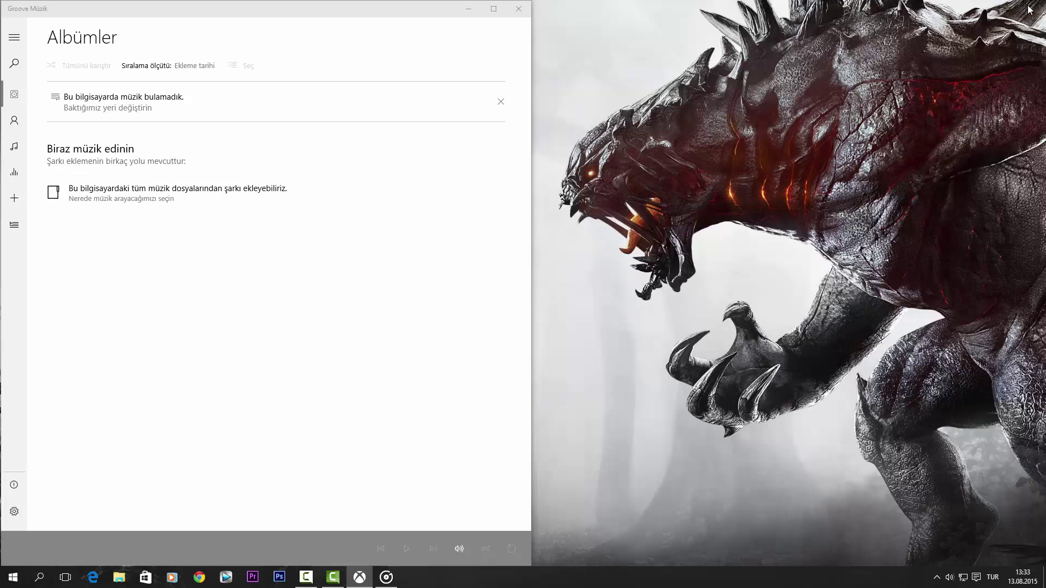
{"action": "left_click", "coordinate": [519, 9]}
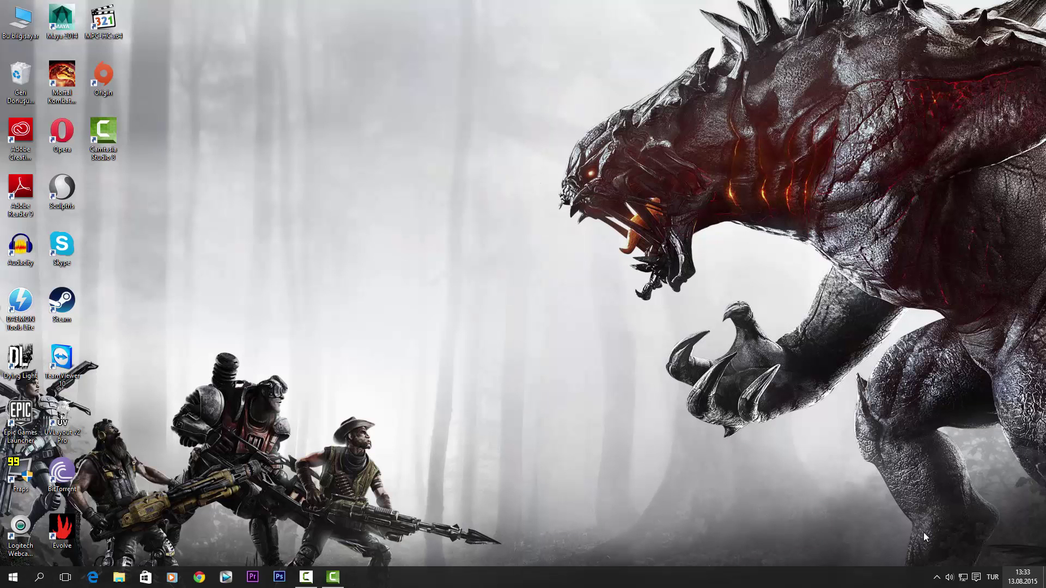
- Show the hidden notification area icons and hide them again
{"action": "left_click", "coordinate": [936, 579]}
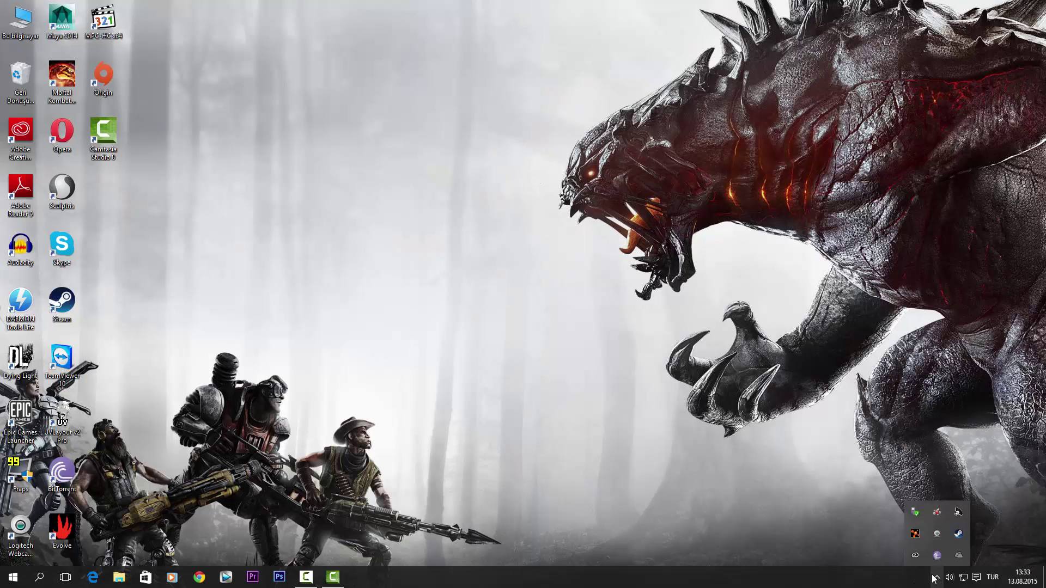
{"action": "left_click", "coordinate": [981, 578]}
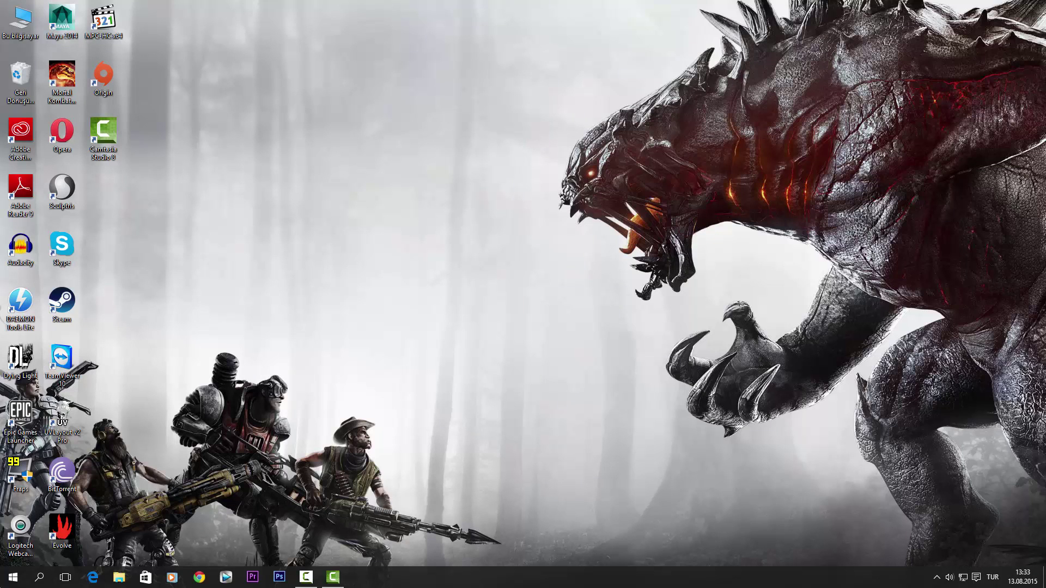
- Search Windows for "klavye" and close the search results
{"action": "left_click", "coordinate": [47, 579]}
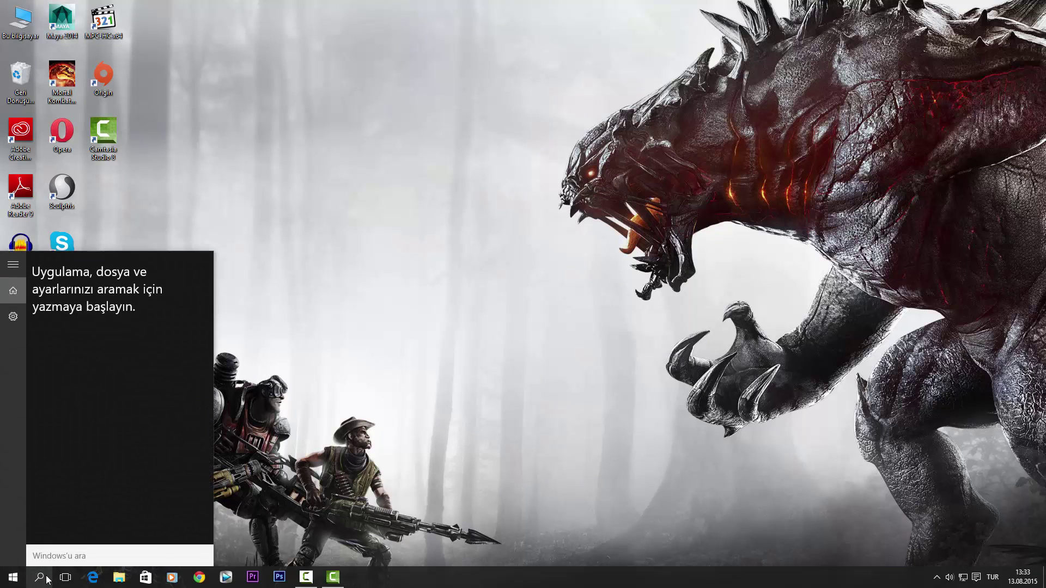
{"action": "type", "text": "klavye"}
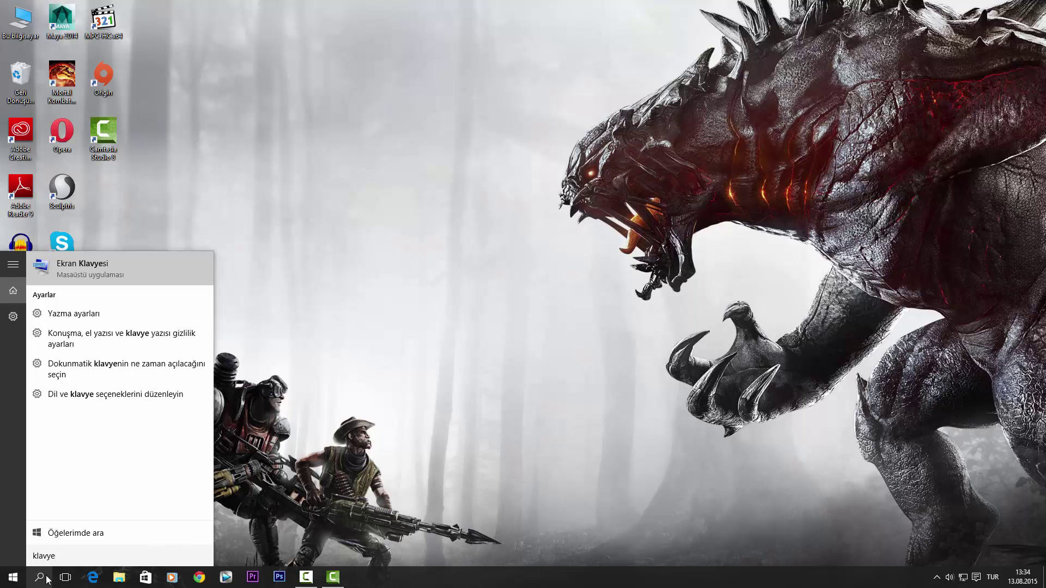
{"action": "left_click", "coordinate": [47, 580]}
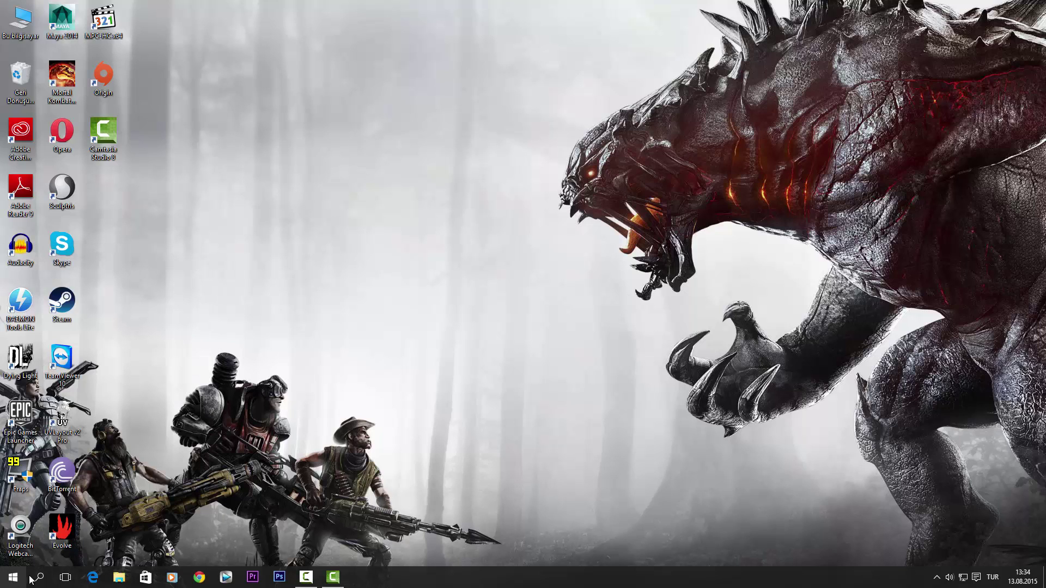
{"action": "left_click", "coordinate": [40, 579]}
{"action": "type", "text": "sanal kla"}
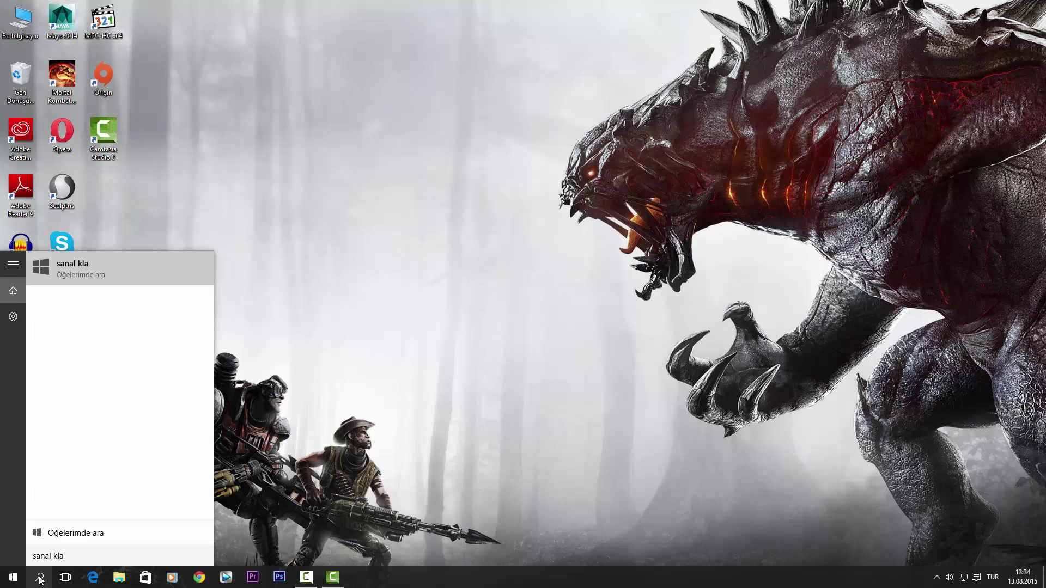
{"action": "key", "text": "BackSpace"}
{"action": "key", "text": "BackSpace"}
{"action": "key", "text": "BackSpace"}
{"action": "key", "text": "BackSpace"}
{"action": "key", "text": "BackSpace"}
{"action": "key", "text": "BackSpace"}
{"action": "key", "text": "BackSpace"}
{"action": "key", "text": "BackSpace"}
{"action": "key", "text": "BackSpace"}
- Open the on-screen keyboard, Ekran Klavyesi
{"action": "left_click", "coordinate": [174, 170]}
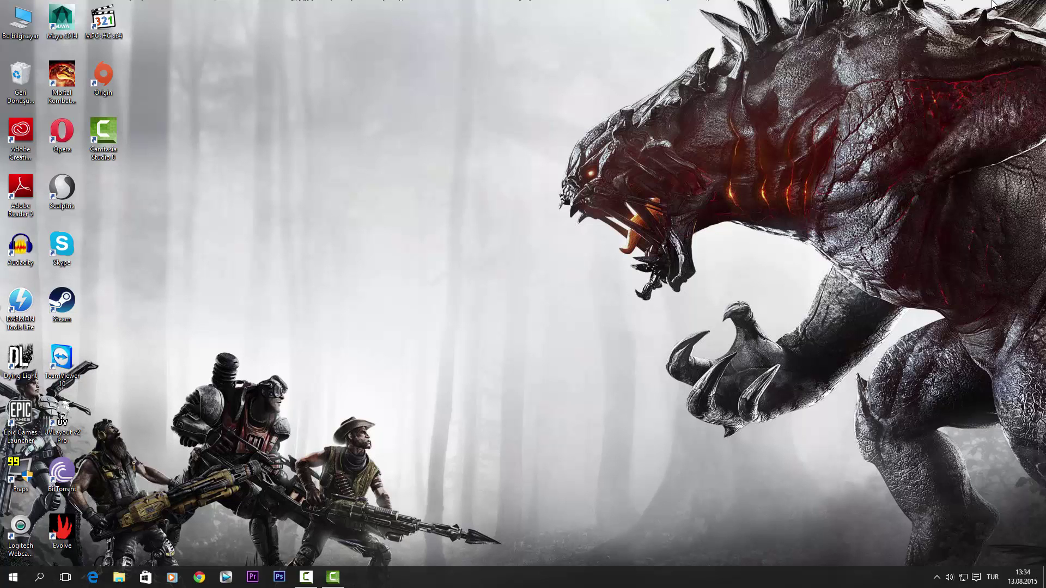
{"action": "left_click_drag", "start_coordinate": [1044, 1], "coordinate": [552, 302]}
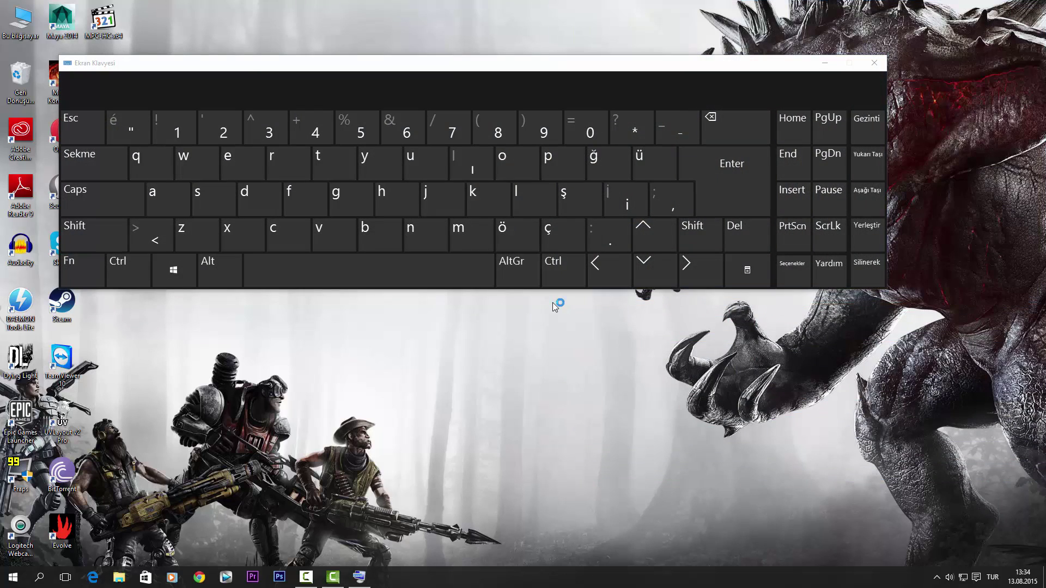
- Make the on-screen keyboard taller and place it in the desktop's lower-left corner just above the taskbar
{"action": "left_click_drag", "start_coordinate": [262, 65], "coordinate": [414, 96]}
{"action": "left_click_drag", "start_coordinate": [515, 312], "coordinate": [530, 431]}
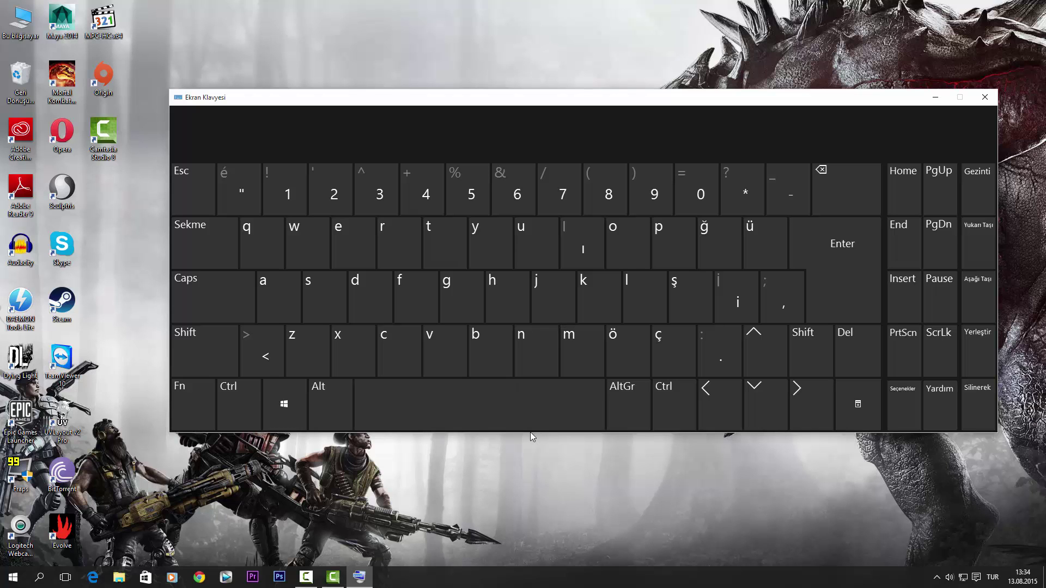
{"action": "left_click_drag", "start_coordinate": [524, 441], "coordinate": [752, 412]}
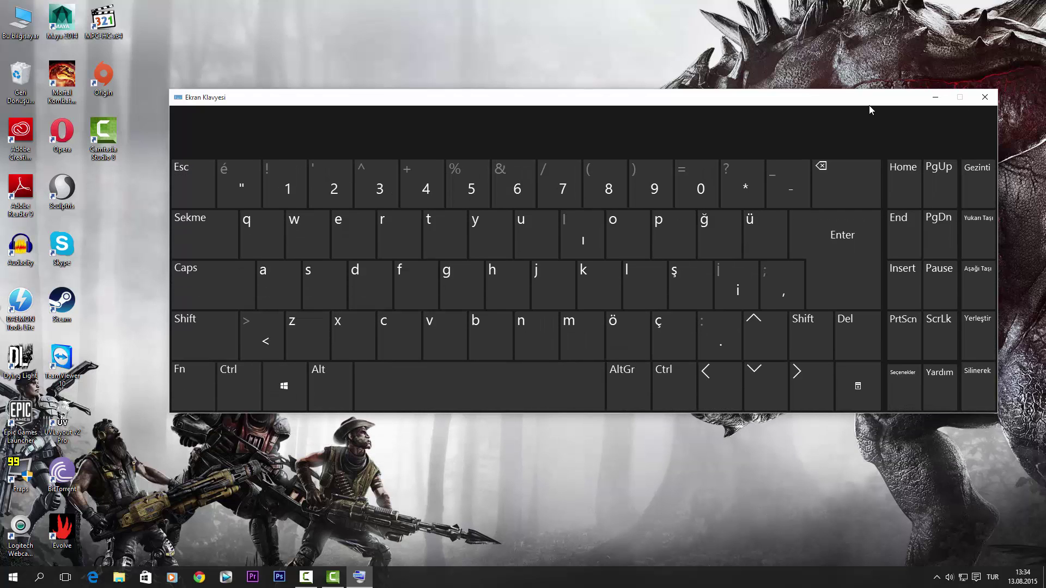
{"action": "left_click_drag", "start_coordinate": [836, 117], "coordinate": [656, 259]}
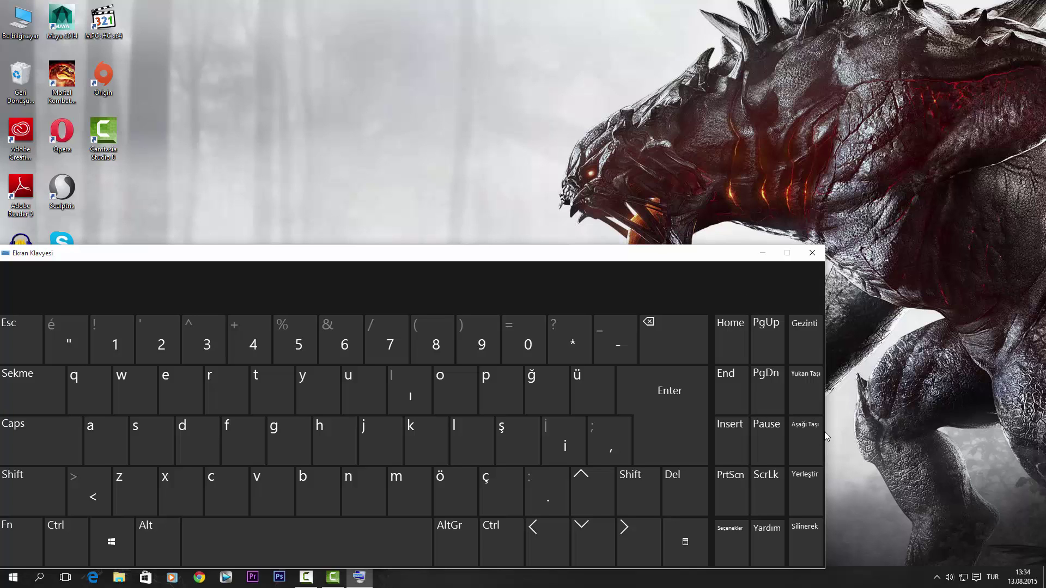
- Stretch the on-screen keyboard across the desktop's full width, reduce its height, and close it
{"action": "left_click_drag", "start_coordinate": [825, 411], "coordinate": [1042, 398]}
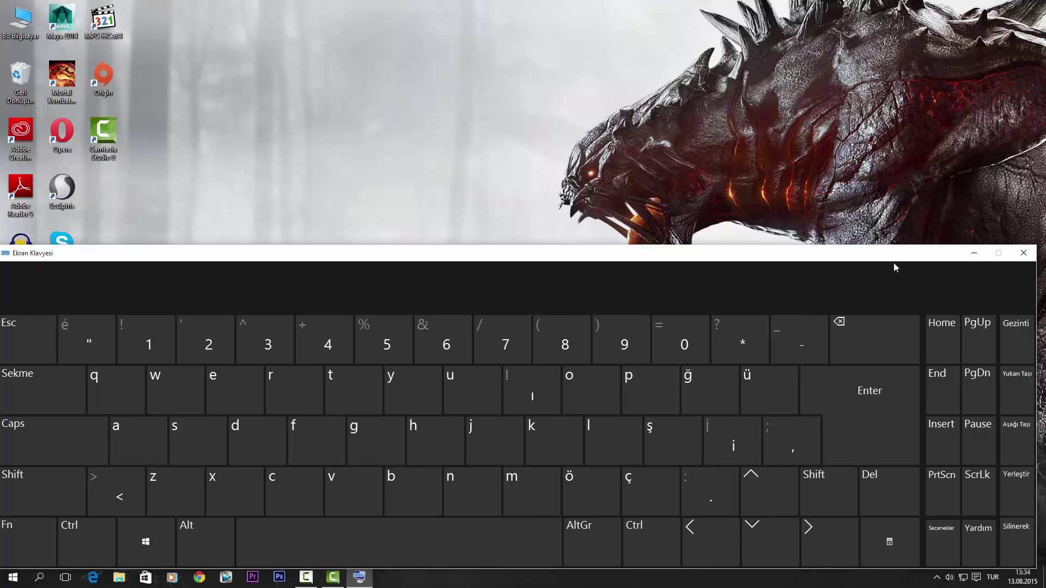
{"action": "left_click_drag", "start_coordinate": [851, 246], "coordinate": [869, 361]}
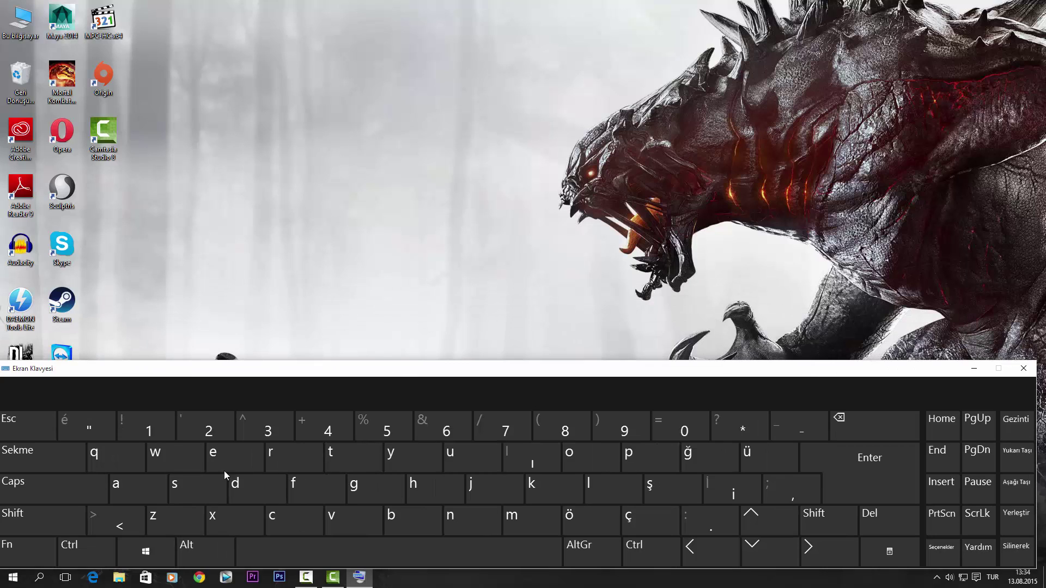
{"action": "left_click", "coordinate": [1024, 369]}
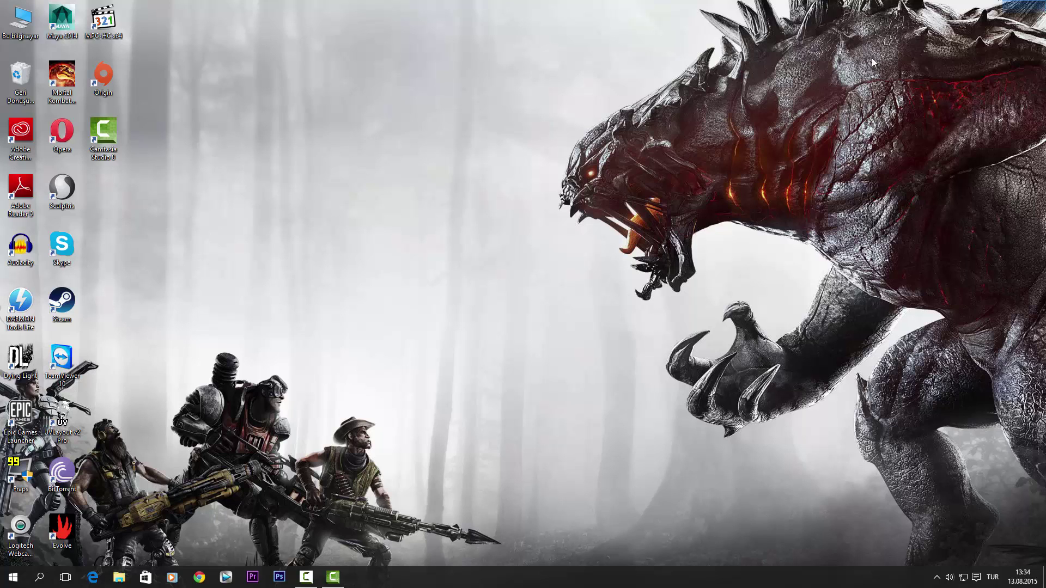
{"action": "left_click_drag", "start_coordinate": [1044, 2], "coordinate": [557, 302]}
{"action": "left_click_drag", "start_coordinate": [1043, 3], "coordinate": [726, 188]}
{"action": "left_click_drag", "start_coordinate": [1038, 15], "coordinate": [569, 305]}
{"action": "left_click_drag", "start_coordinate": [746, 306], "coordinate": [667, 368]}
{"action": "left_click_drag", "start_coordinate": [666, 301], "coordinate": [531, 1]}
{"action": "left_click_drag", "start_coordinate": [1043, 2], "coordinate": [556, 303]}
- Open Start, view the tiles up to the Bir bakışta yaşam group, and close it
{"action": "left_click", "coordinate": [13, 577]}
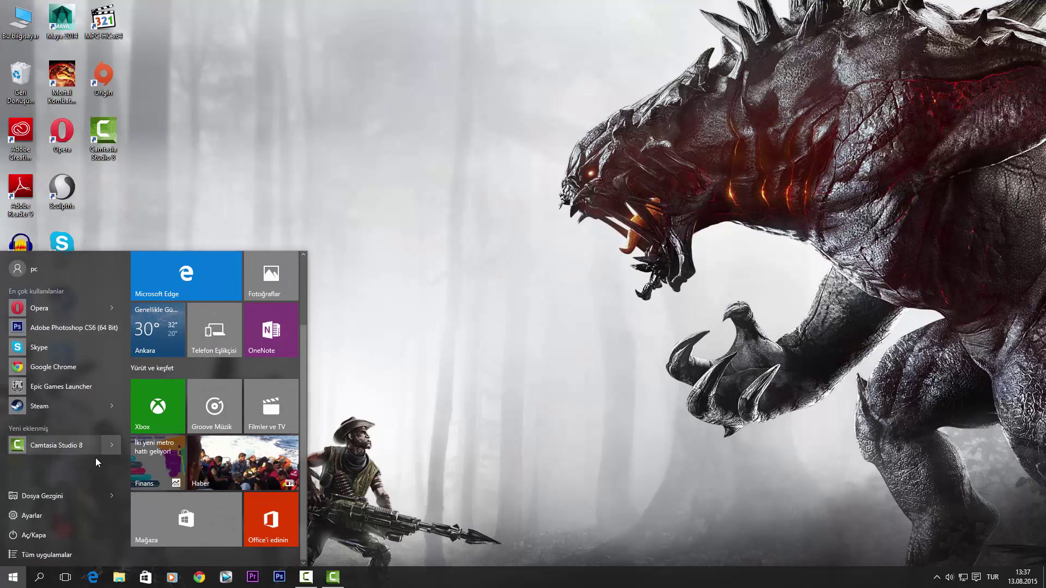
{"action": "scroll", "coordinate": [192, 447], "scroll_direction": "up", "scroll_amount": 2}
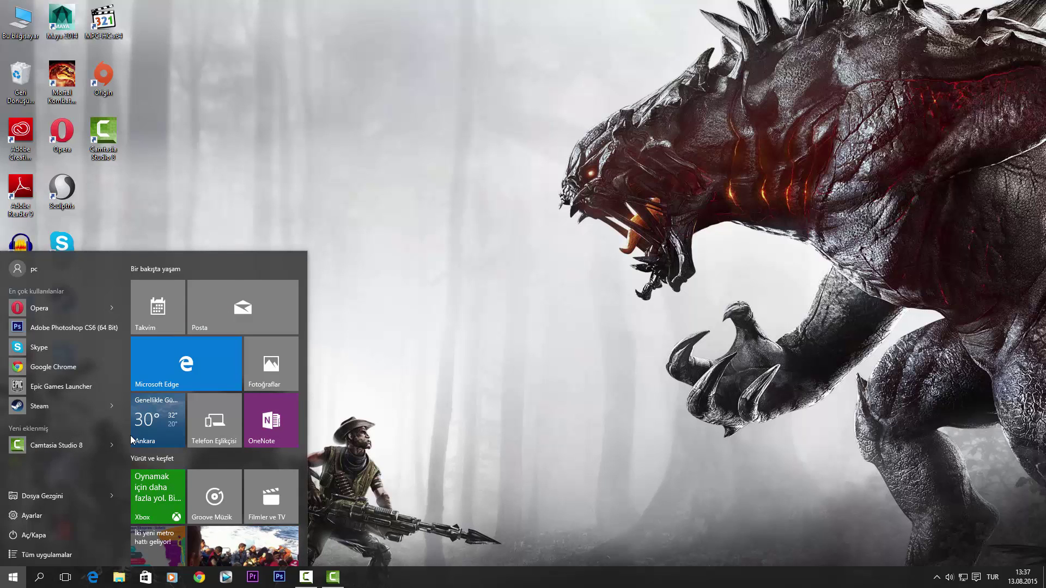
{"action": "left_click", "coordinate": [725, 6]}
{"action": "left_click_drag", "start_coordinate": [1043, 3], "coordinate": [701, 219]}
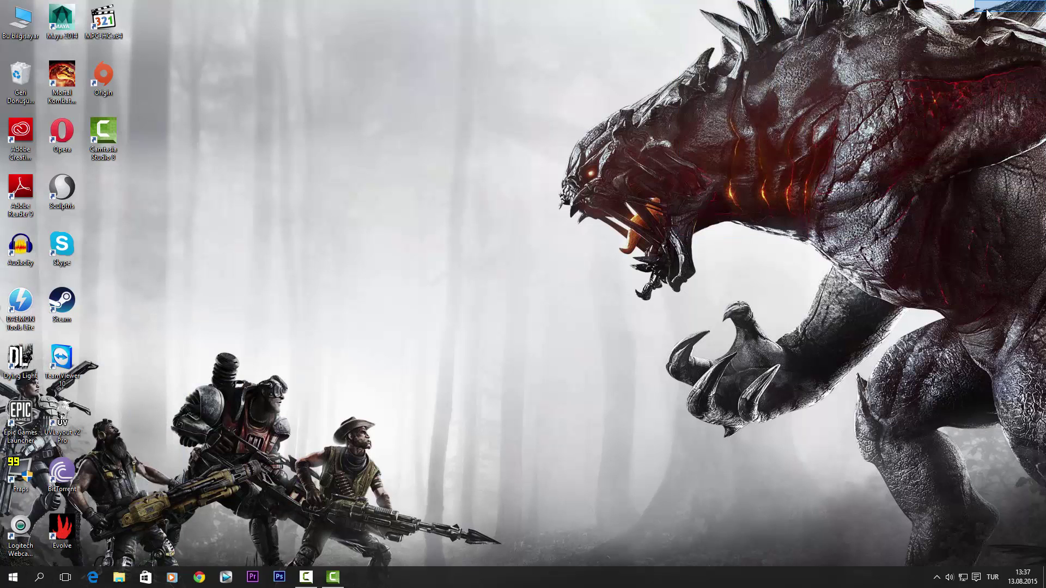
{"action": "left_click_drag", "start_coordinate": [1043, 3], "coordinate": [900, 313]}
{"action": "left_click_drag", "start_coordinate": [1014, 26], "coordinate": [728, 197]}
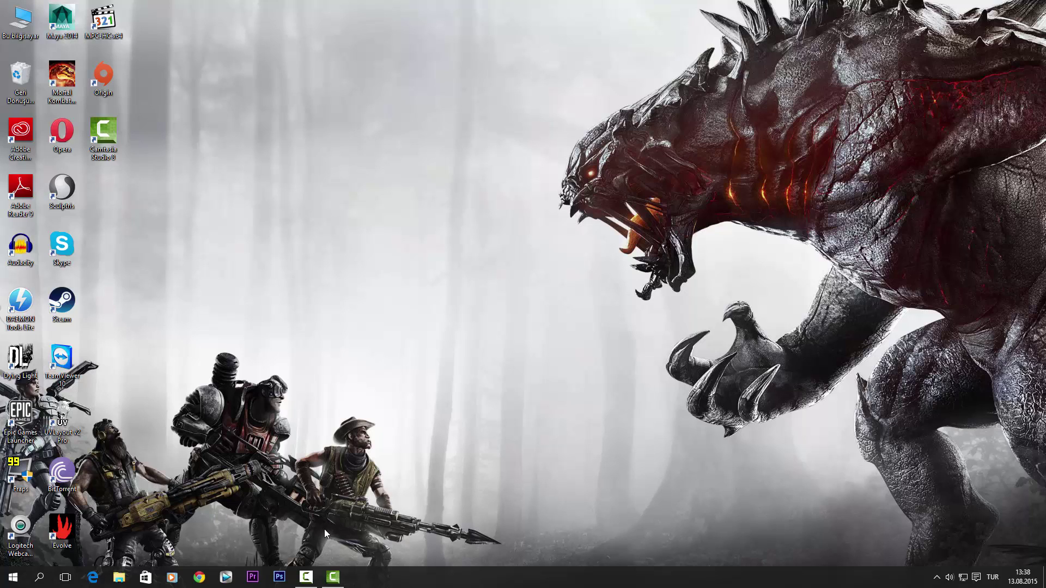
- Switch to the Camtasia recorder window to show its recording controls
{"action": "left_click", "coordinate": [306, 577]}
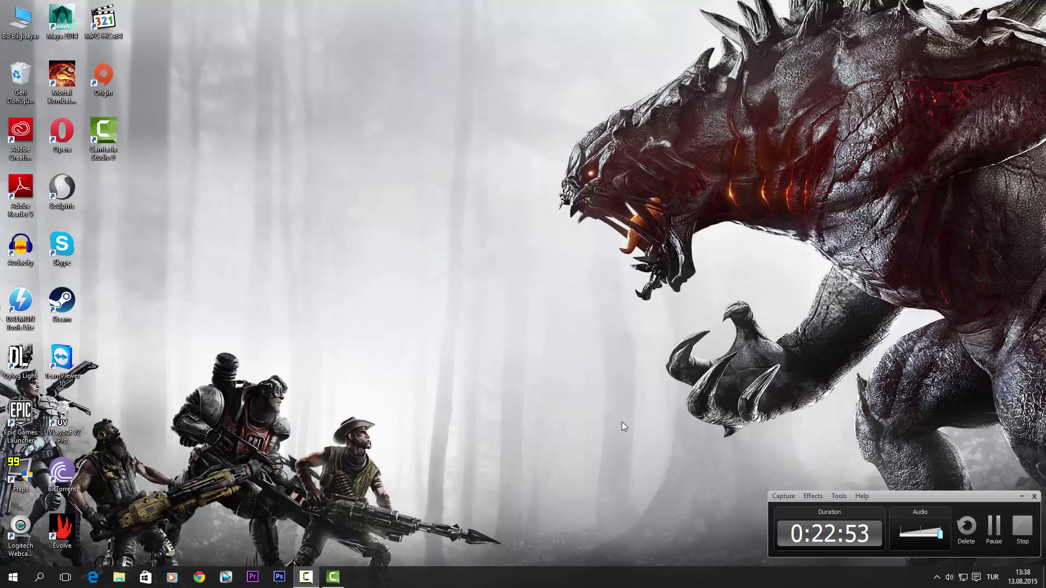